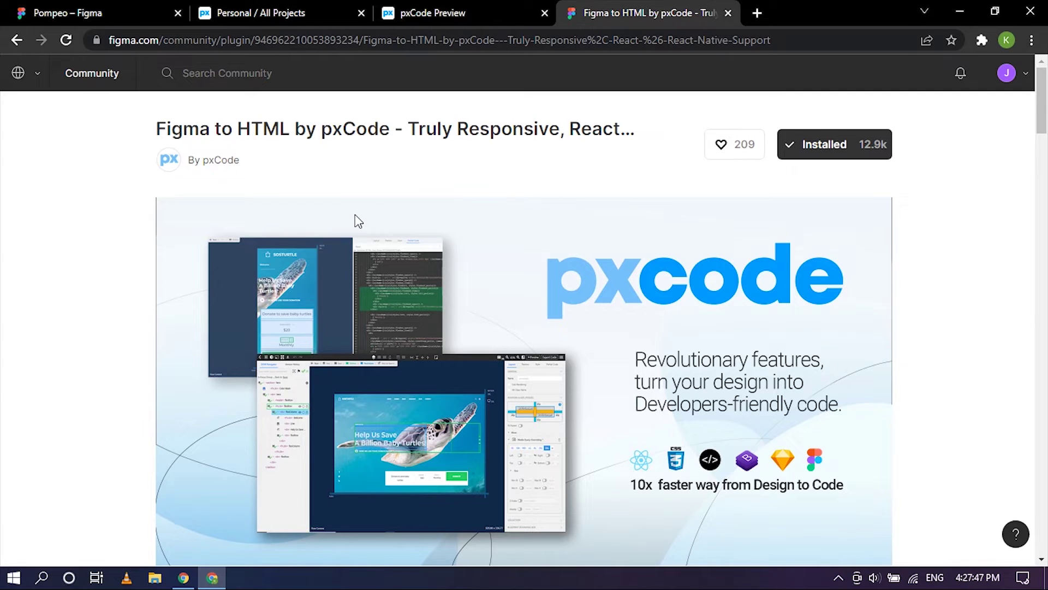
Step: Open the Pompeo Figma file and zoom around the iMac - 1 frame to inspect the landing page
left_click(72, 7)
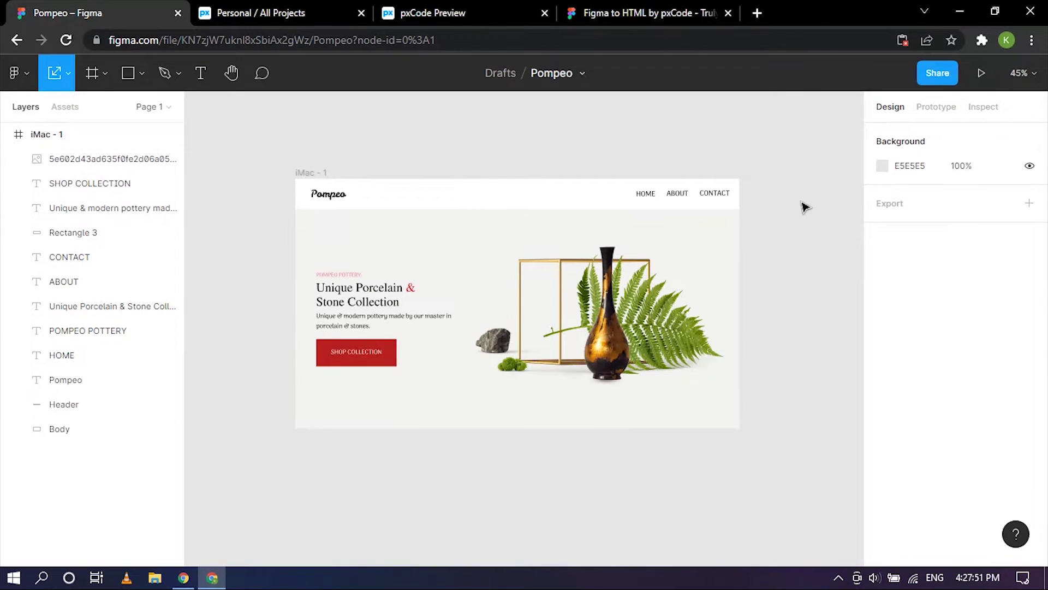
scroll(805, 208, "up", 2)
scroll(791, 207, "left", 2)
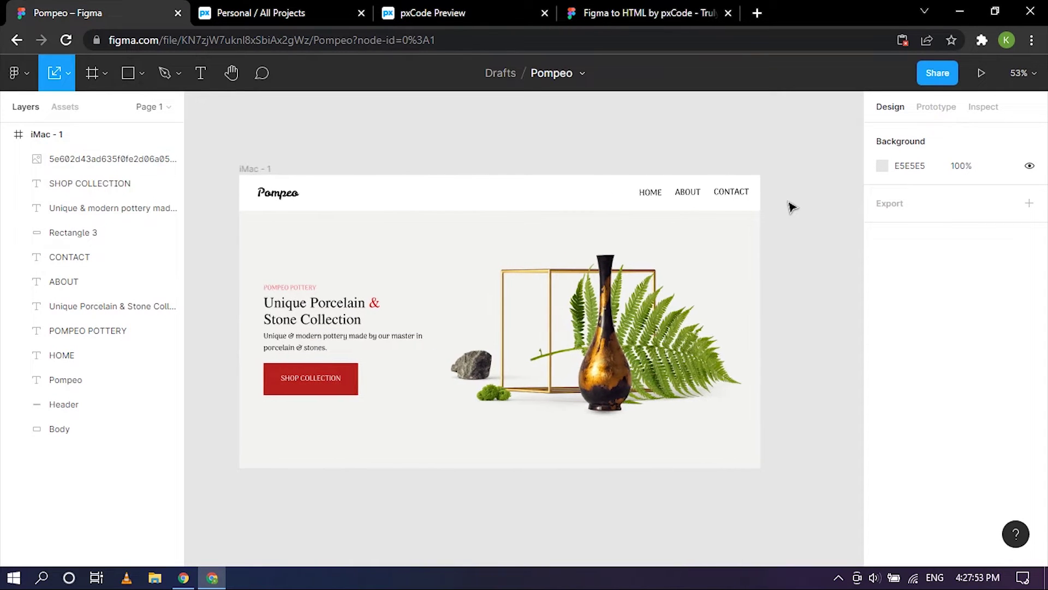
scroll(792, 207, "left", 1)
scroll(791, 208, "up", 2)
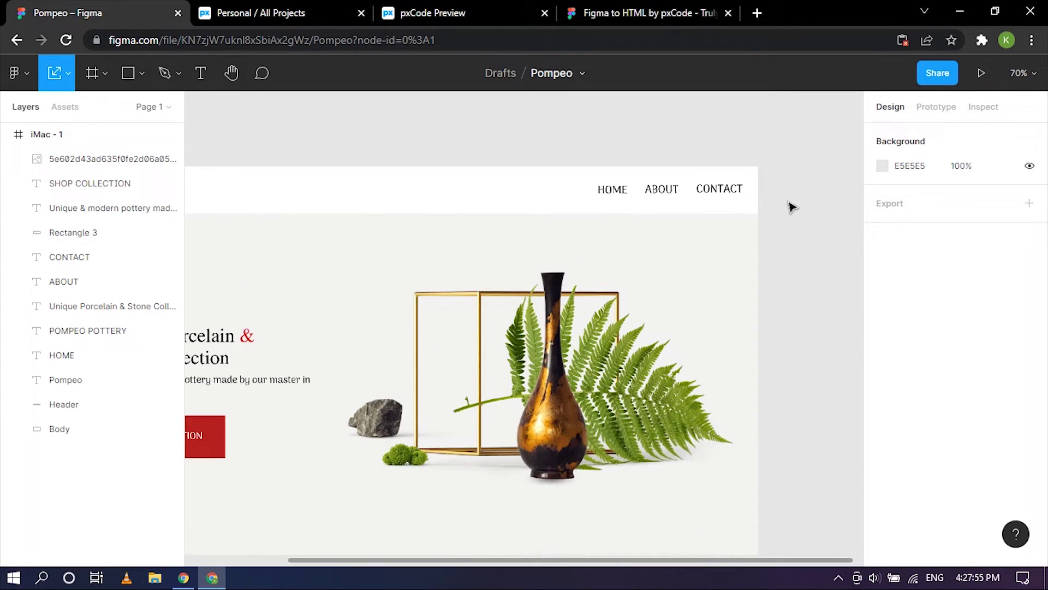
scroll(765, 178, "left", 3)
scroll(731, 156, "down", 3)
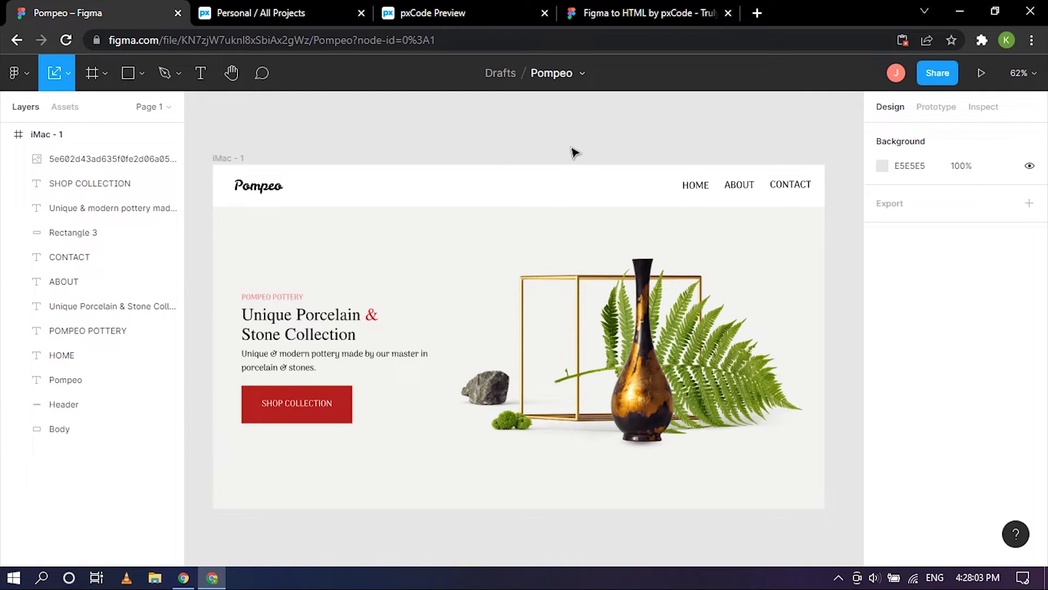
scroll(584, 152, "down", 3)
scroll(791, 236, "up", 1)
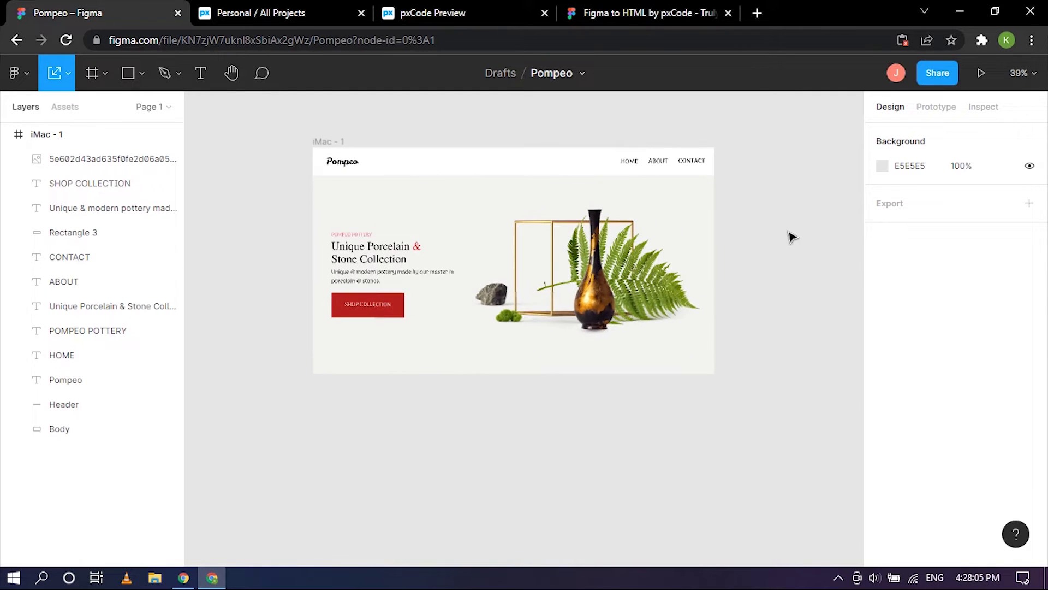
scroll(792, 237, "up", 1)
scroll(792, 236, "right", 2)
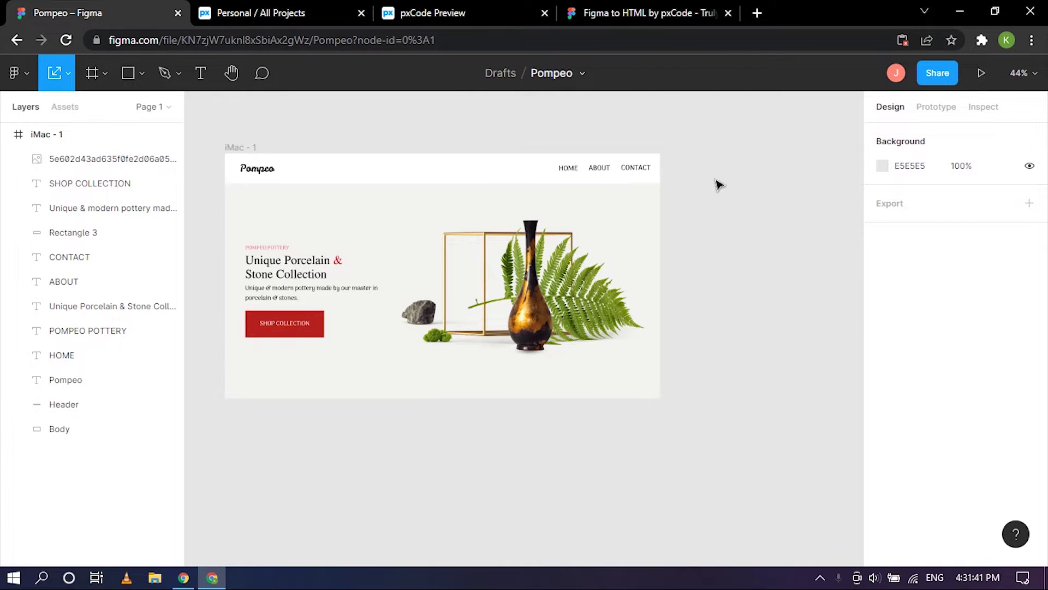
Step: Launch the Figma to HTML by pxCode plugin from the canvas plugins menu
right_click(717, 181)
mouse_move(750, 303)
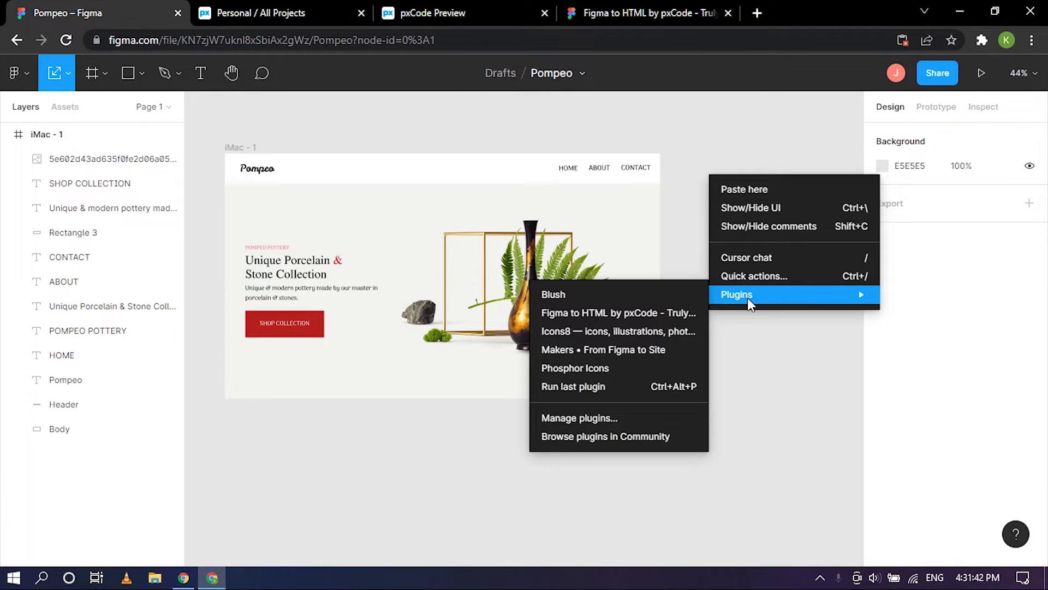
left_click(615, 313)
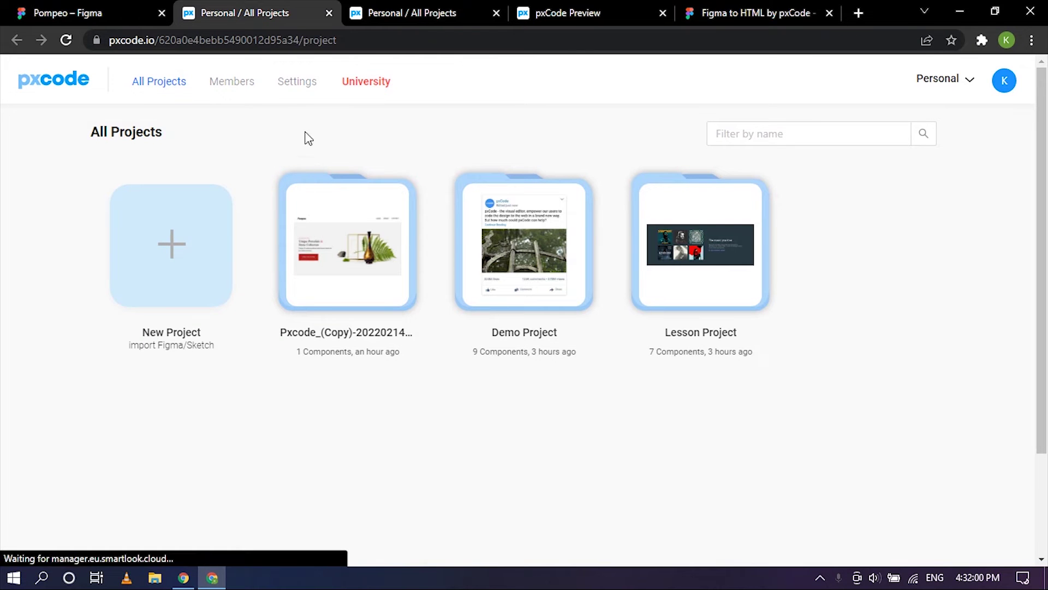
left_click(327, 16)
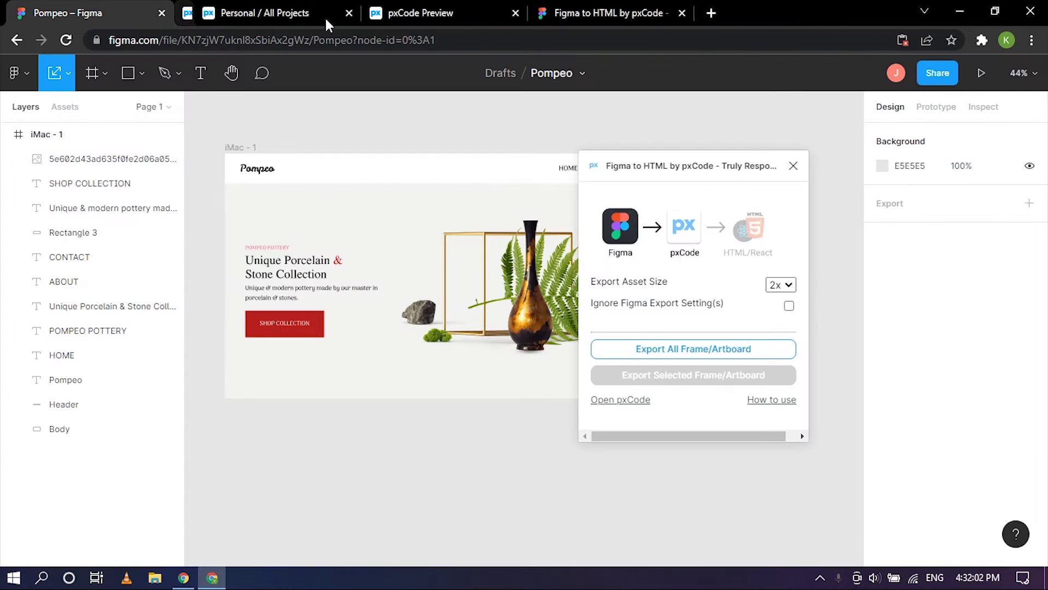
left_click_drag(632, 165, 694, 165)
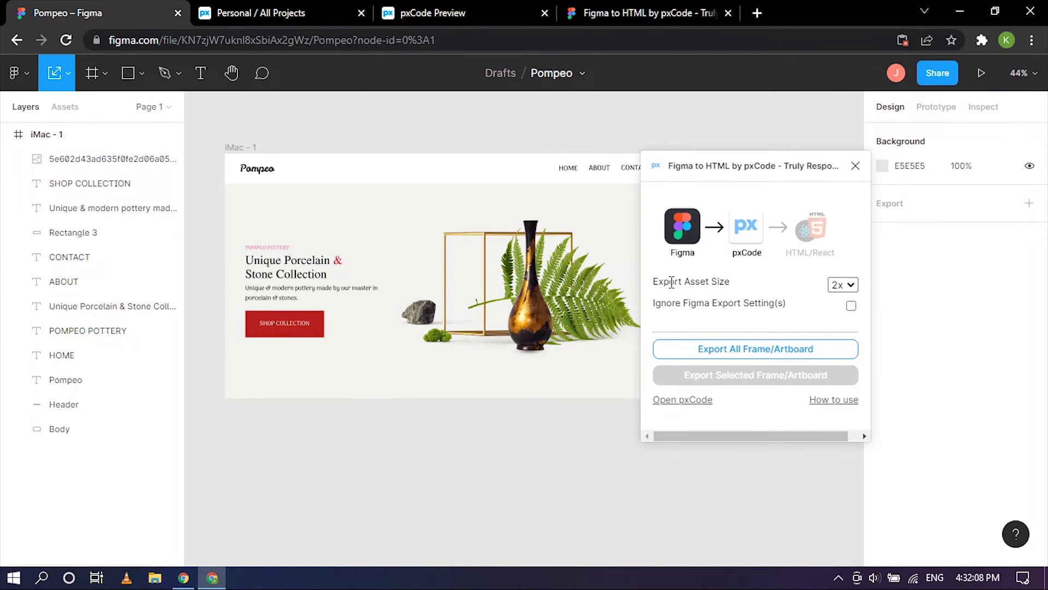
Step: Export all frames with a 1x asset size as a .pxcode file
left_click(852, 288)
left_click(843, 303)
left_click(781, 355)
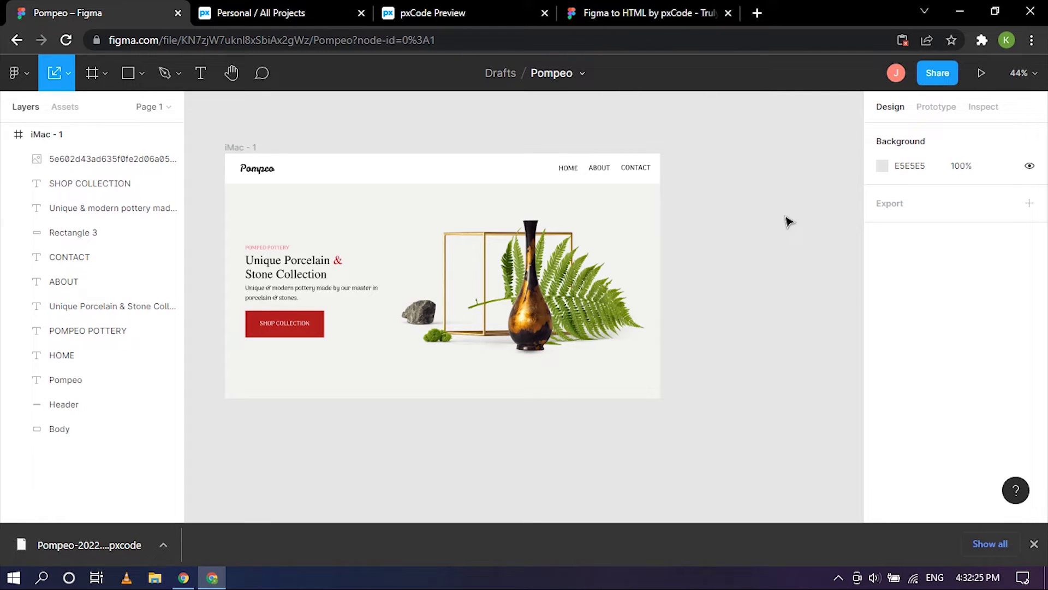
Step: Create a new pxCode project from the downloaded Pompeo .pxcode file and dismiss the tour
left_click(282, 8)
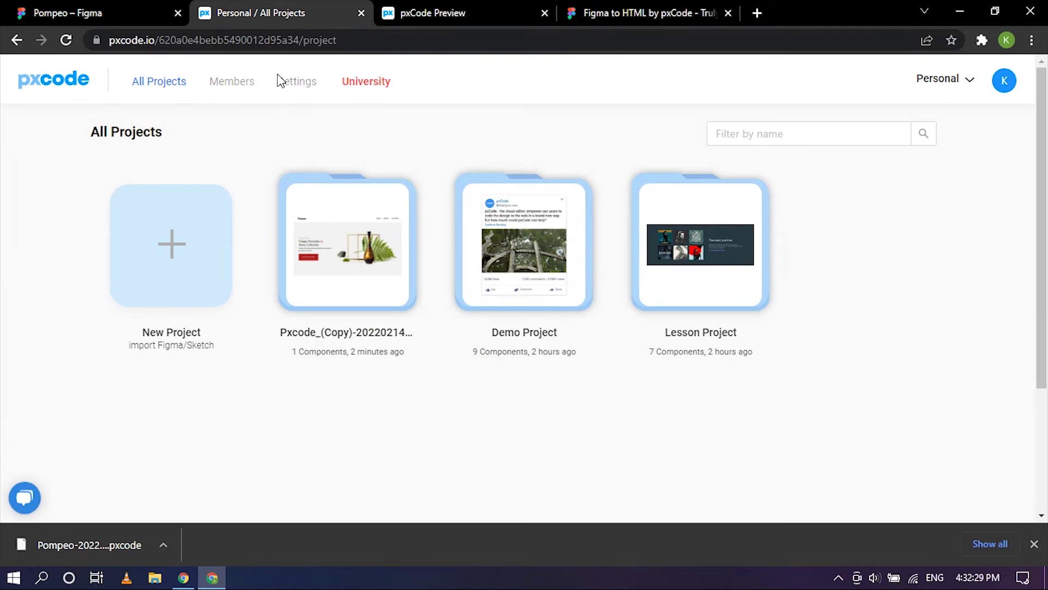
left_click(170, 242)
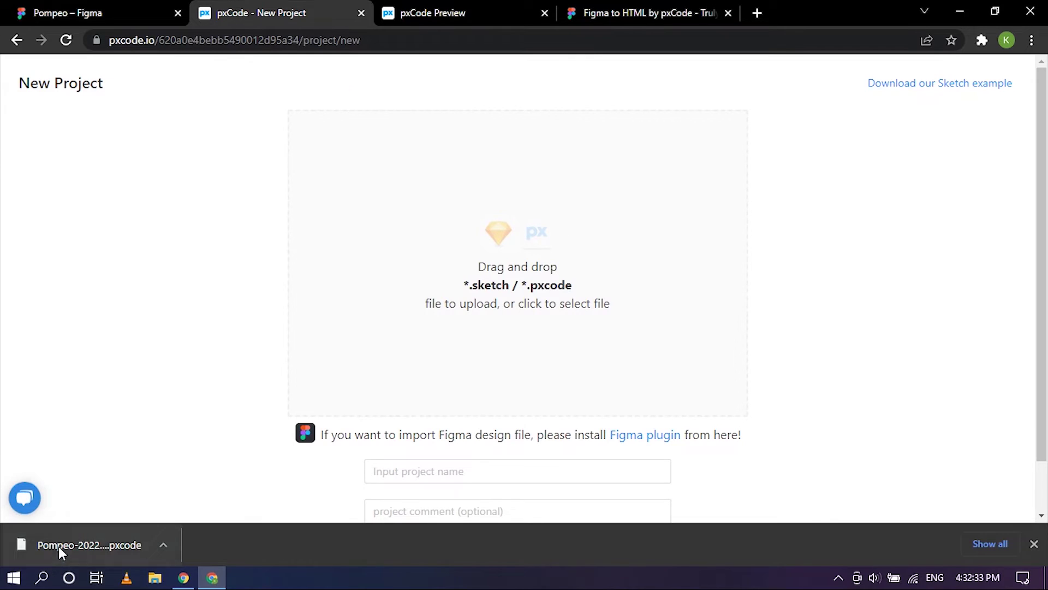
left_click_drag(58, 546, 574, 268)
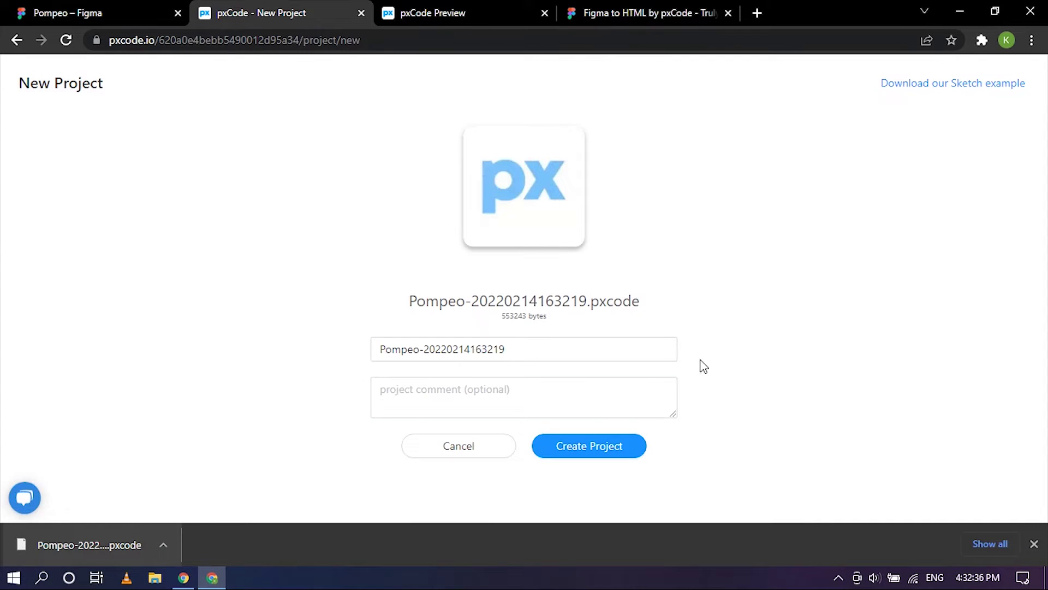
left_click(589, 412)
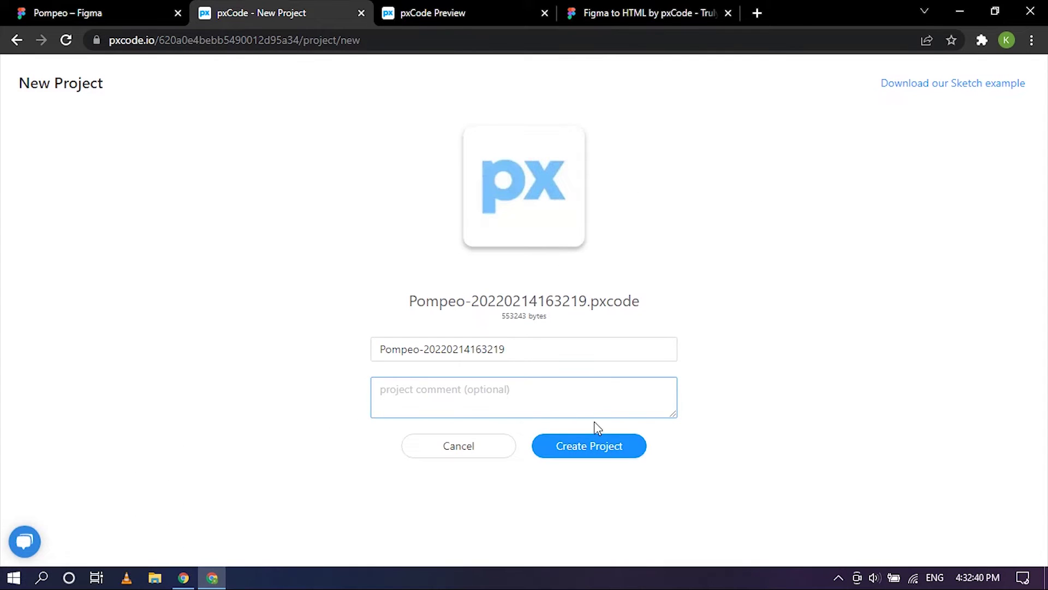
left_click(595, 454)
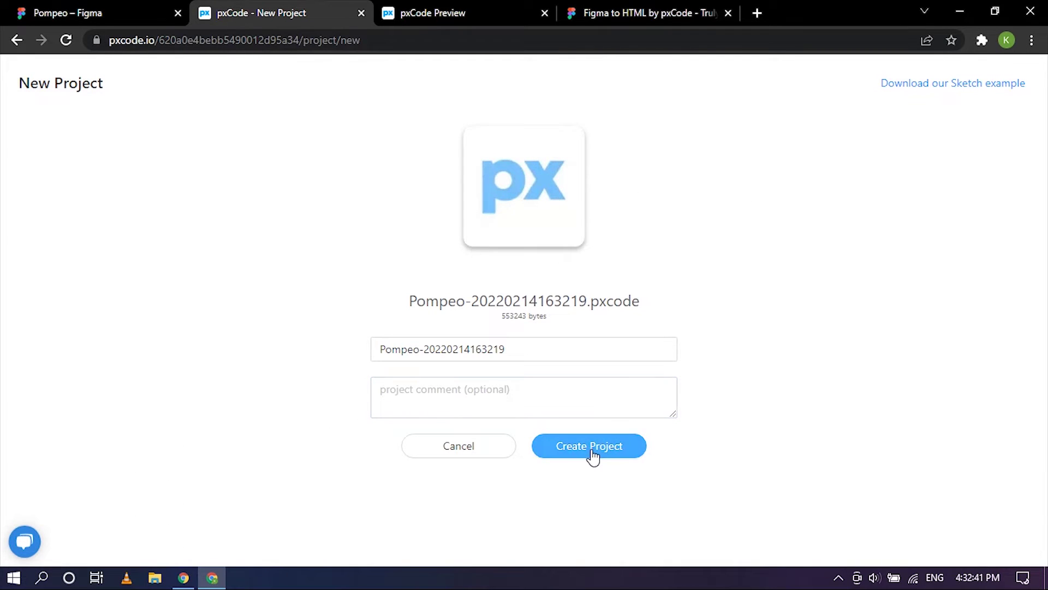
left_click(594, 454)
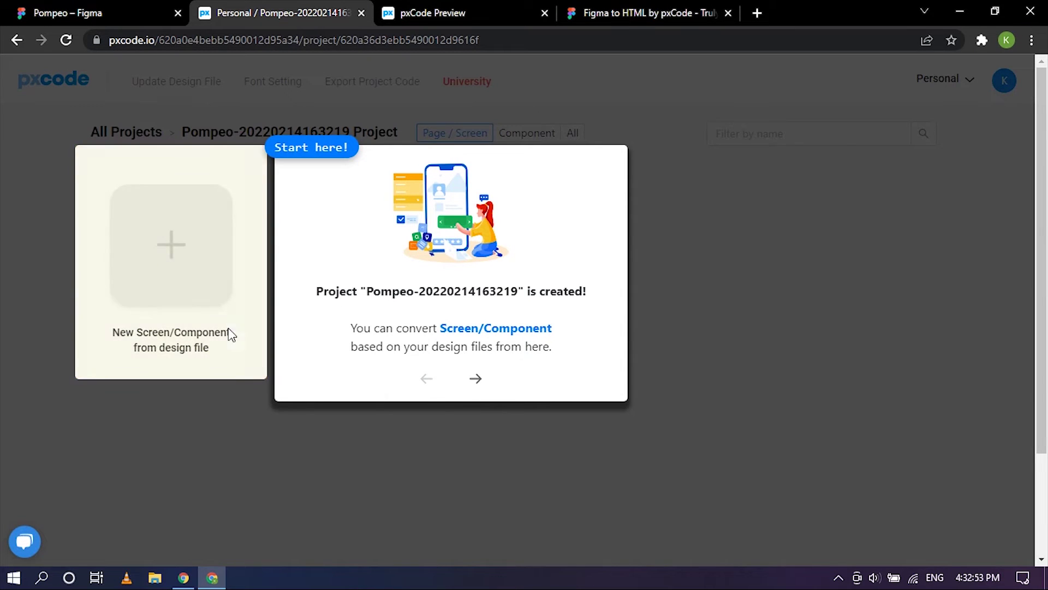
left_click(477, 379)
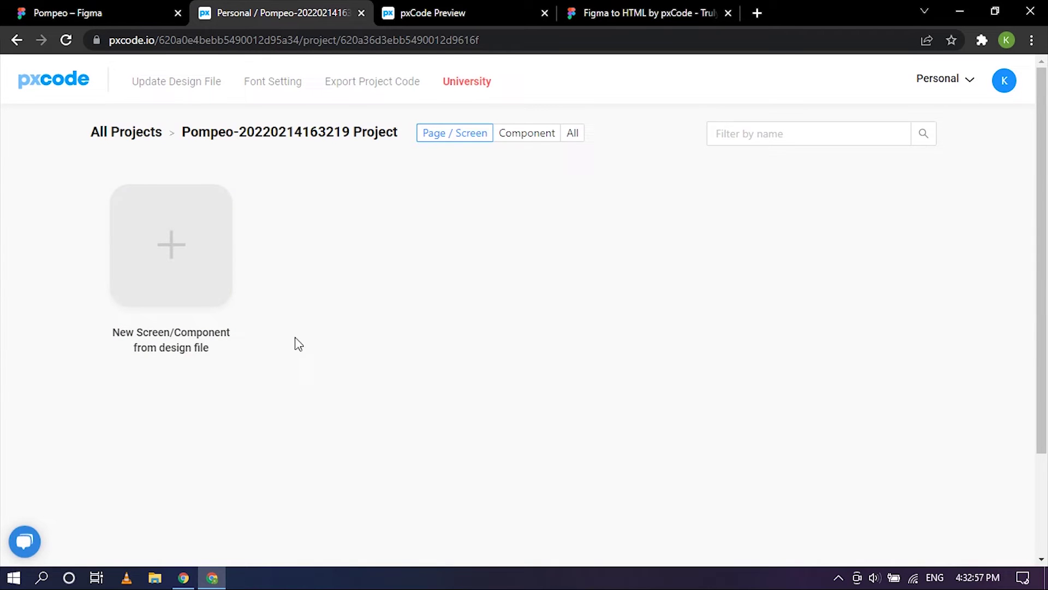
Step: Make a new screen from the iMac - 1 artboard with class name Pompeo
left_click(174, 248)
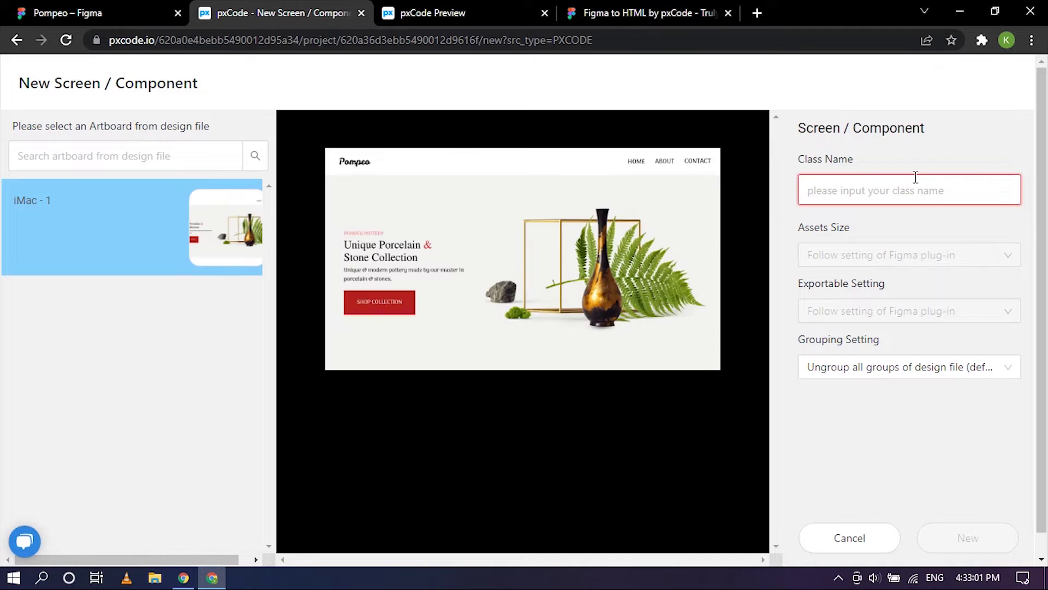
left_click(861, 194)
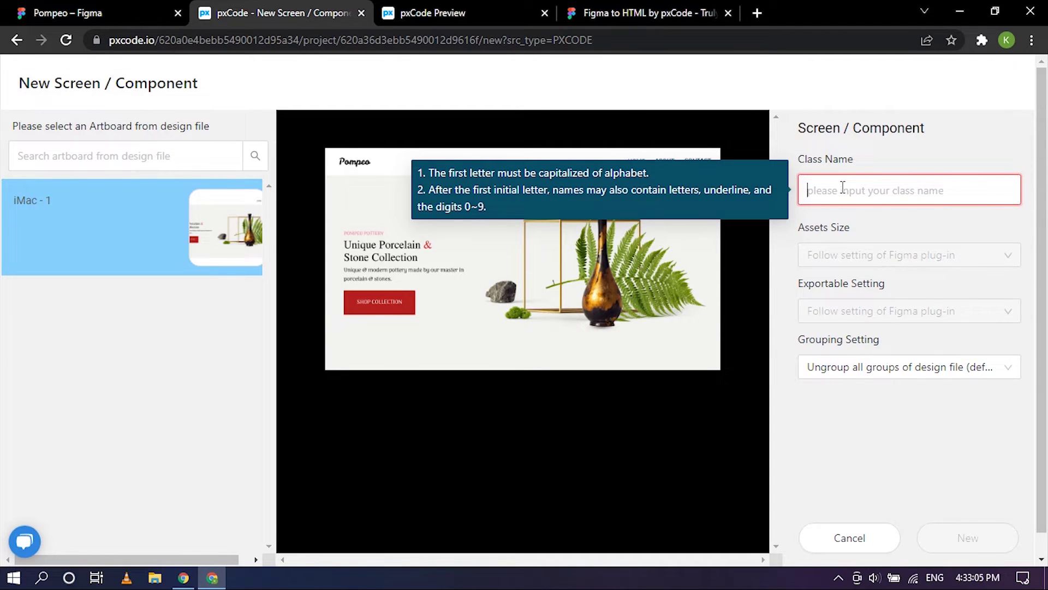
type("Pompeo")
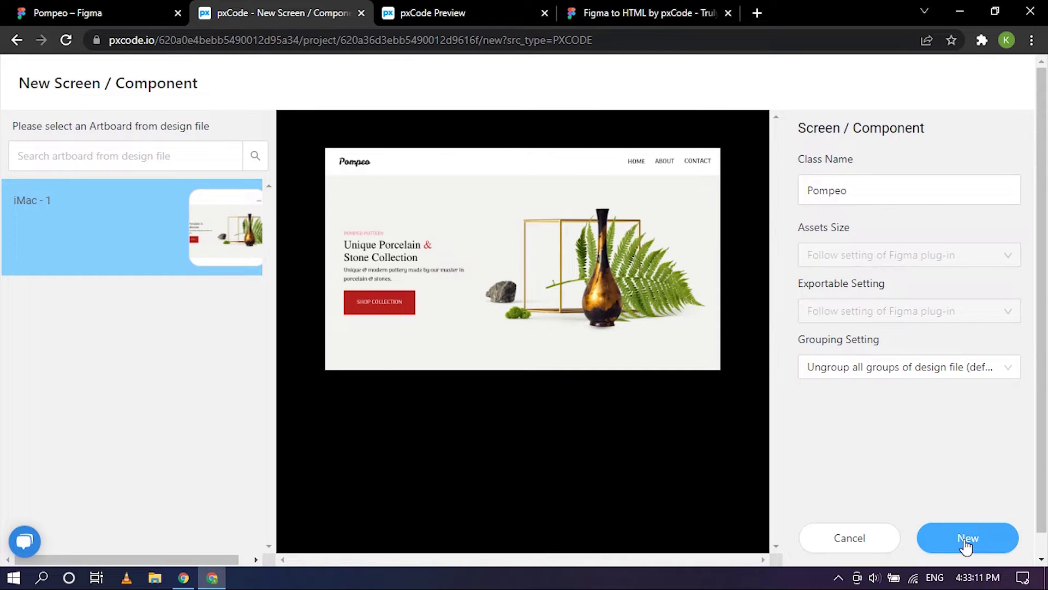
left_click(966, 540)
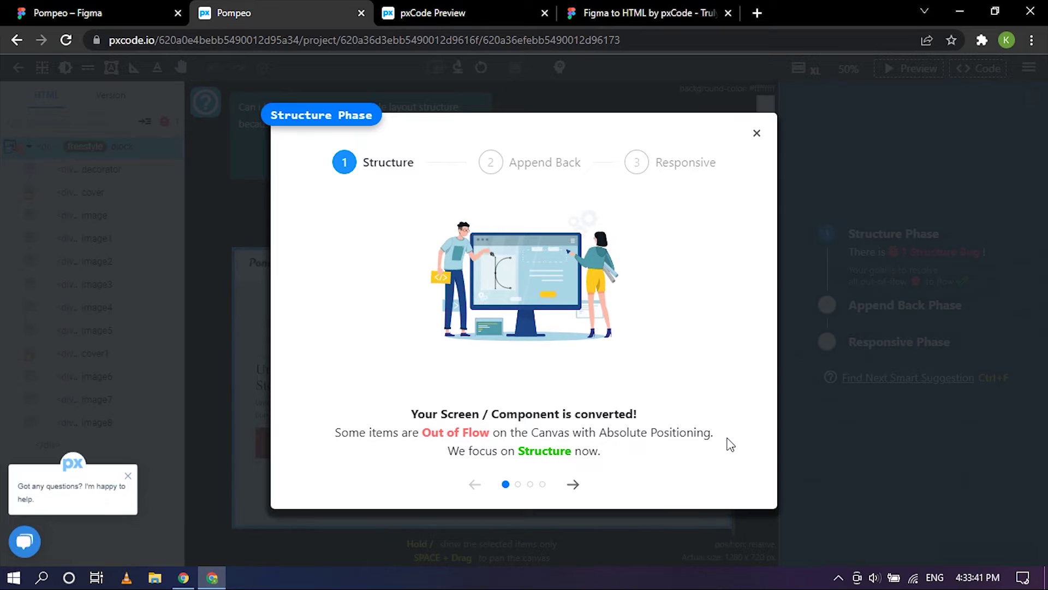
Step: Step through the Structure Phase tutorial, compare against the Figma design, and close it
left_click(574, 486)
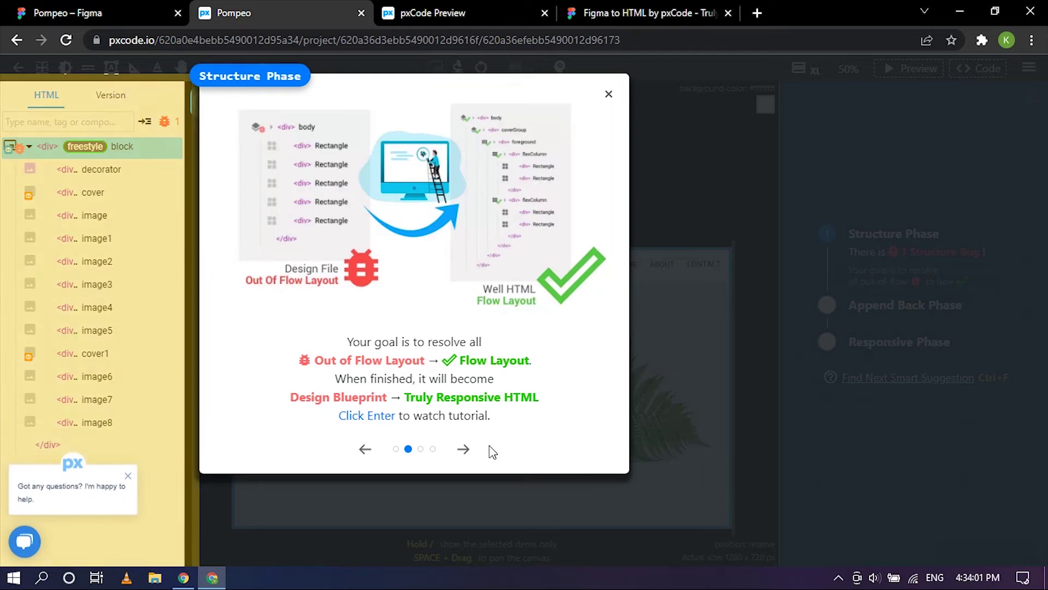
left_click(176, 8)
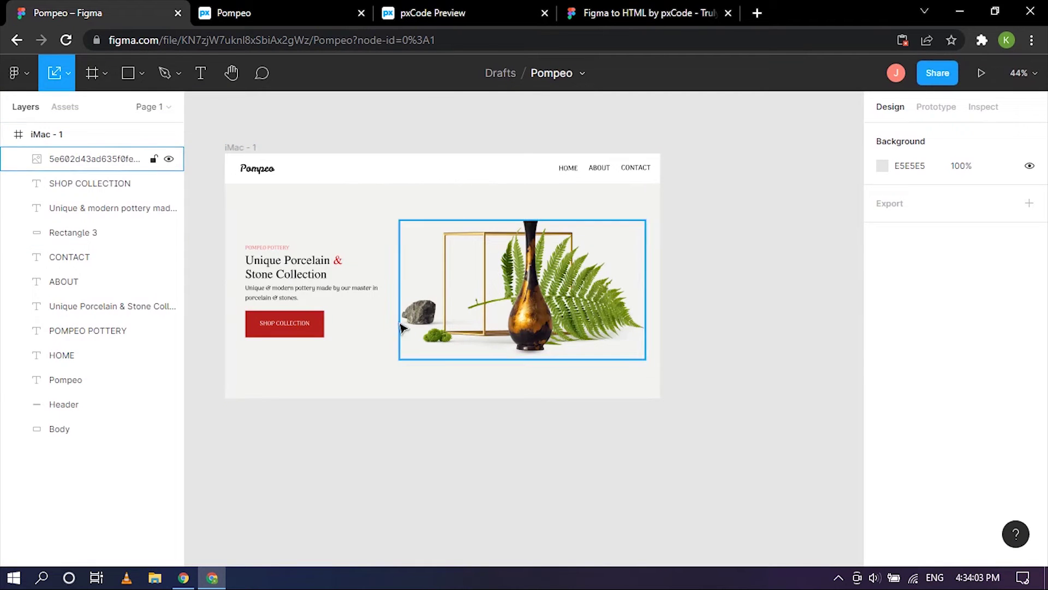
left_click(326, 12)
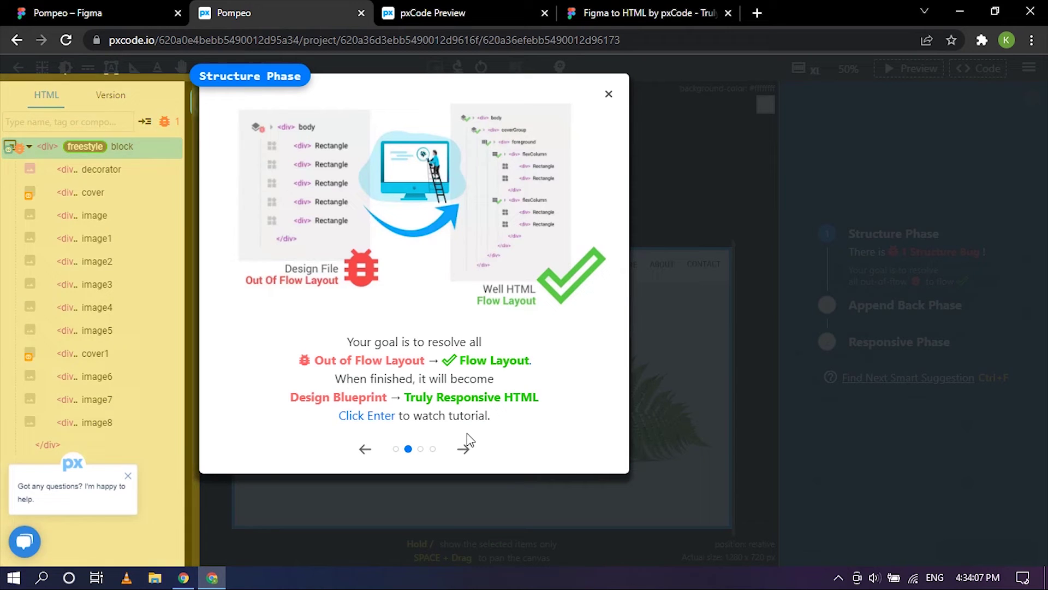
left_click(463, 448)
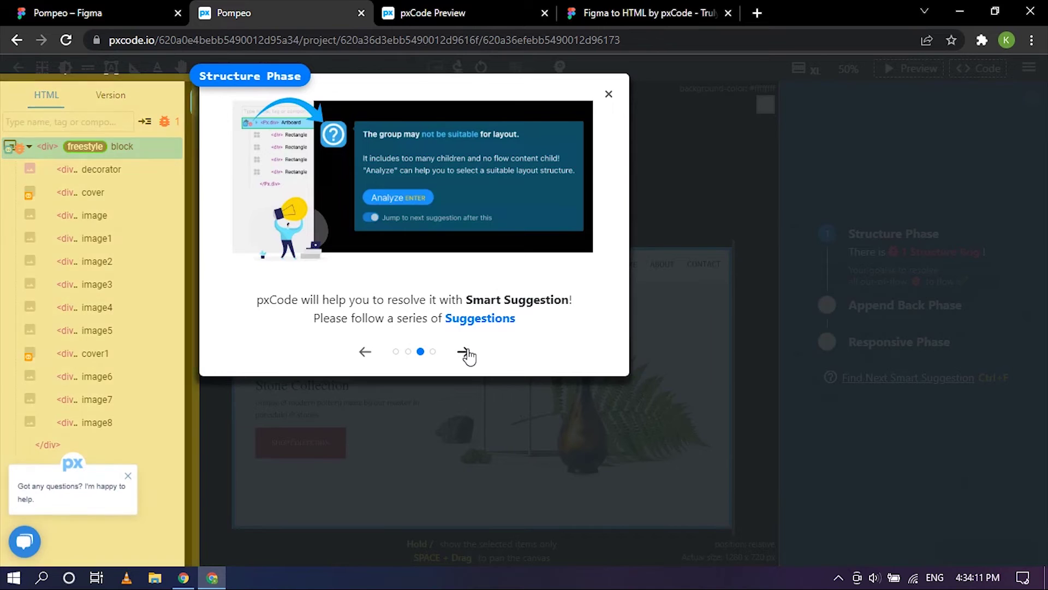
left_click(465, 352)
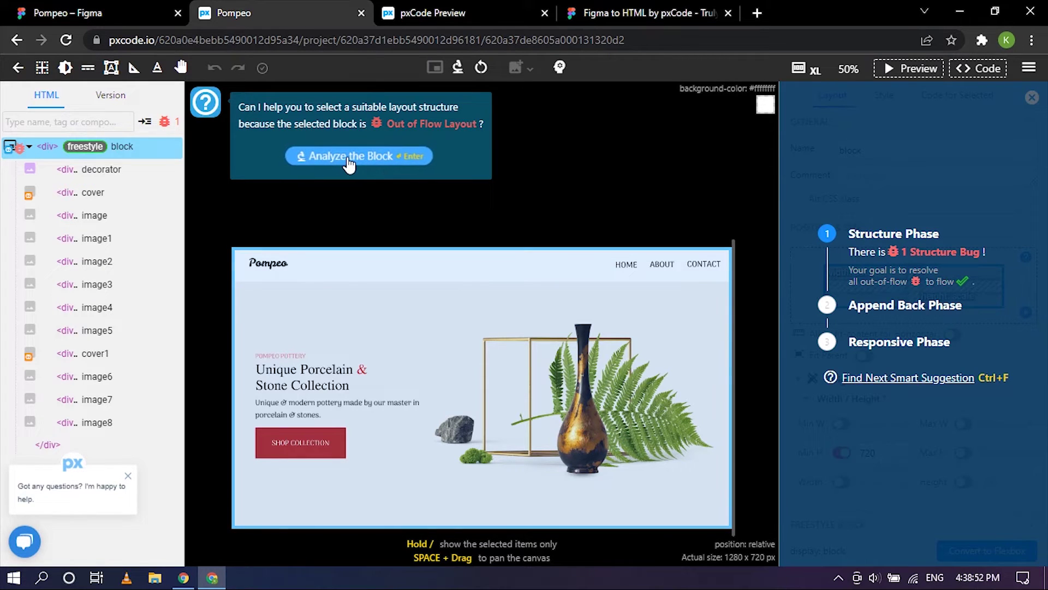
Step: Analyze the out-of-flow block and merge the orange header items into one row
left_click(347, 157)
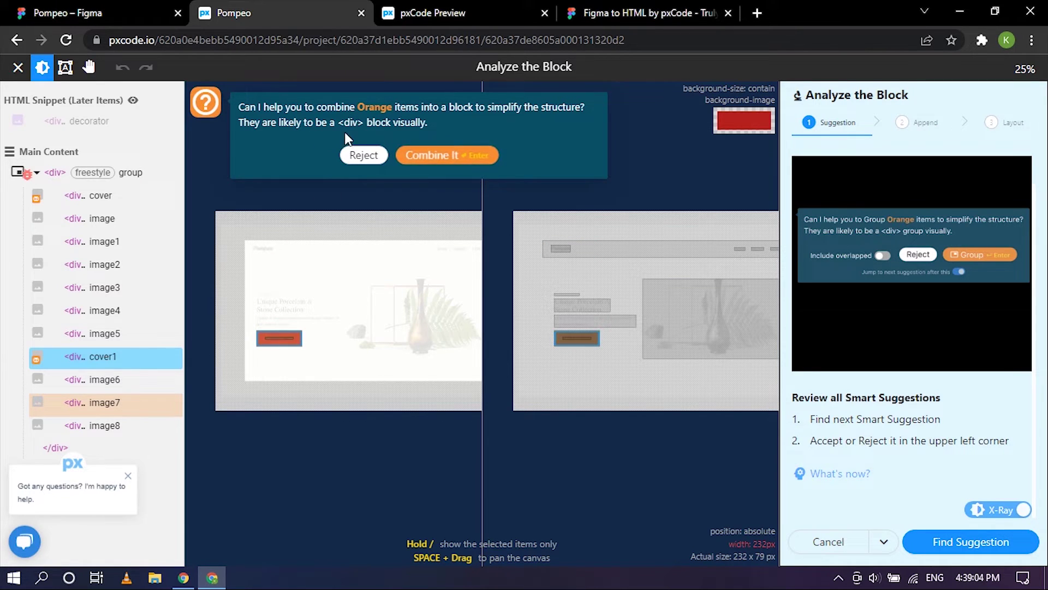
left_click(460, 161)
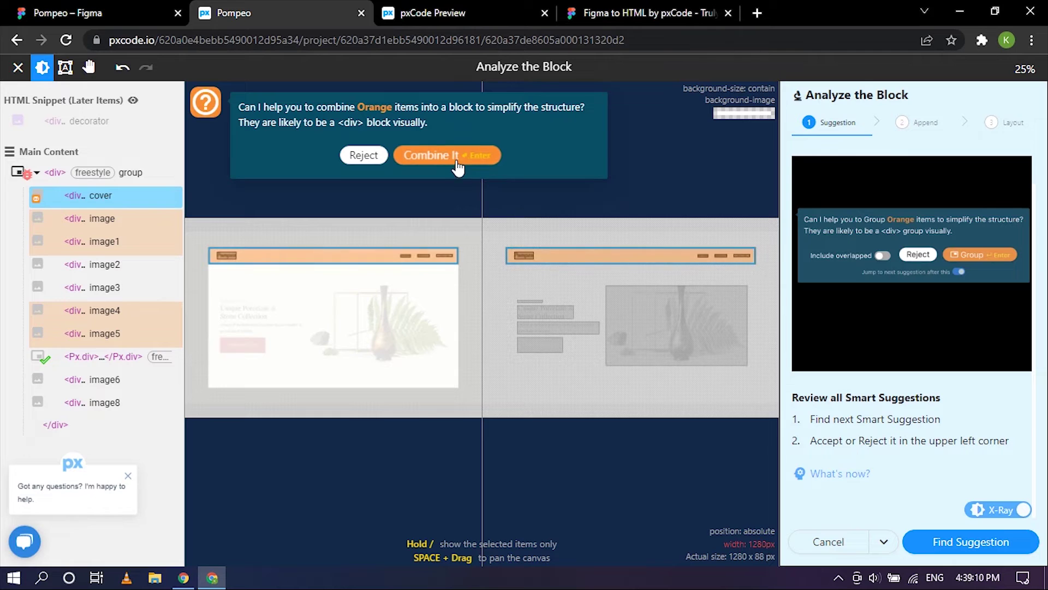
left_click(436, 159)
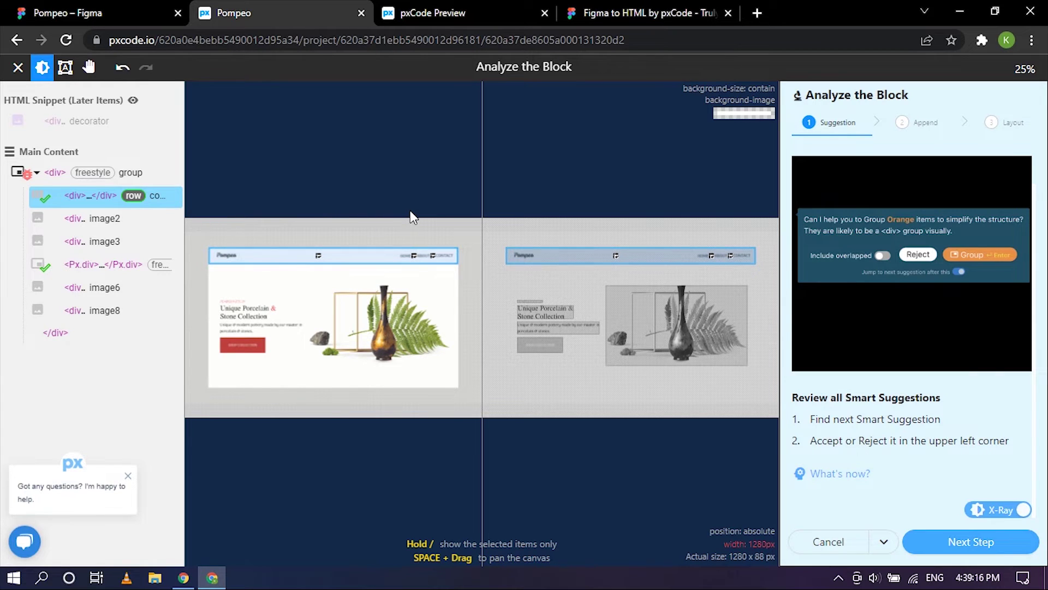
left_click(980, 548)
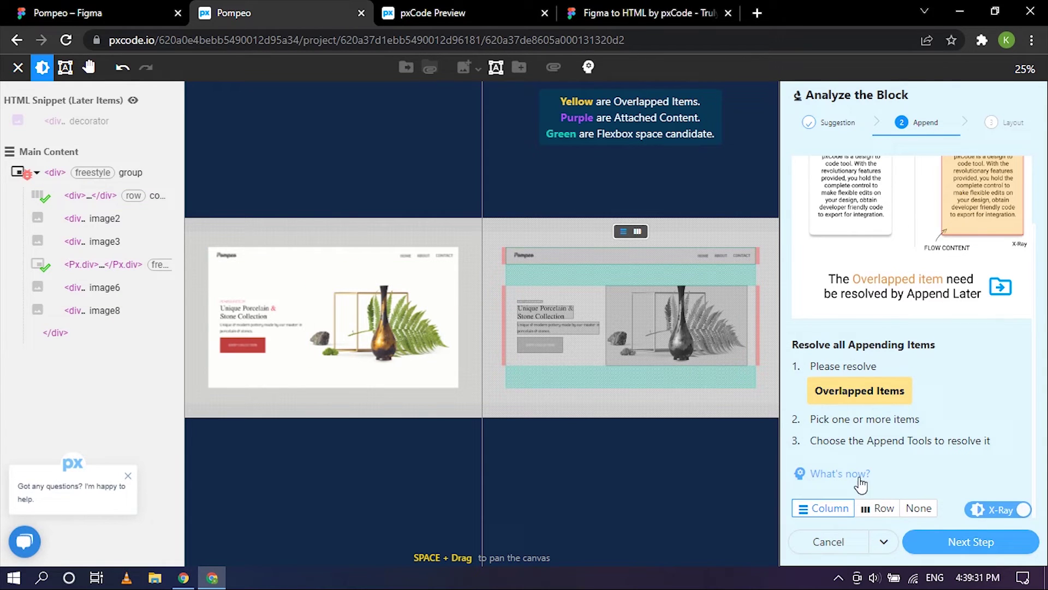
left_click(986, 550)
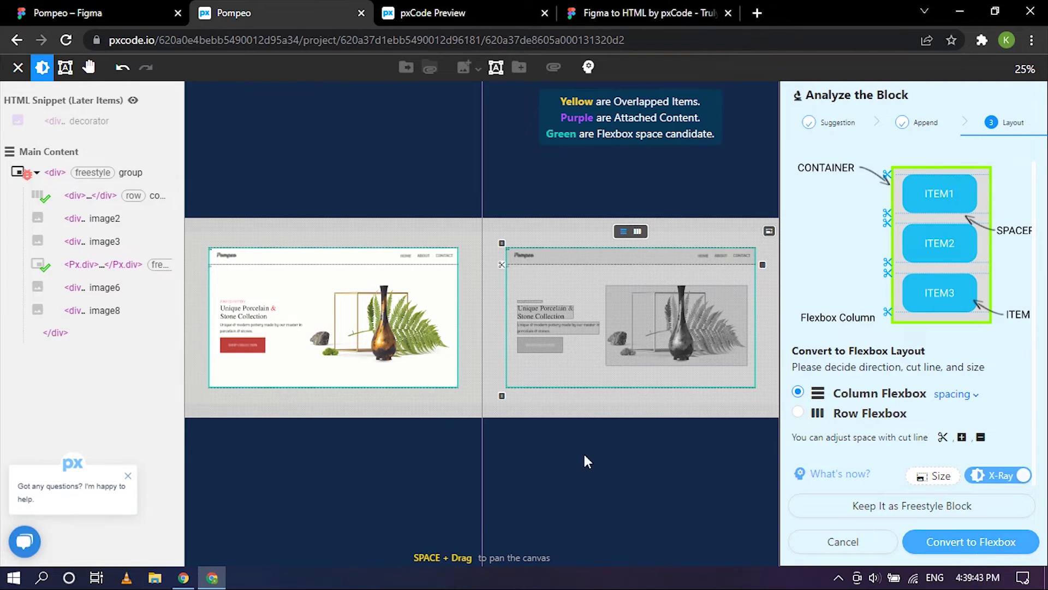
Step: Convert the remaining freestyle groups into flexbox column and row layouts
left_click(970, 549)
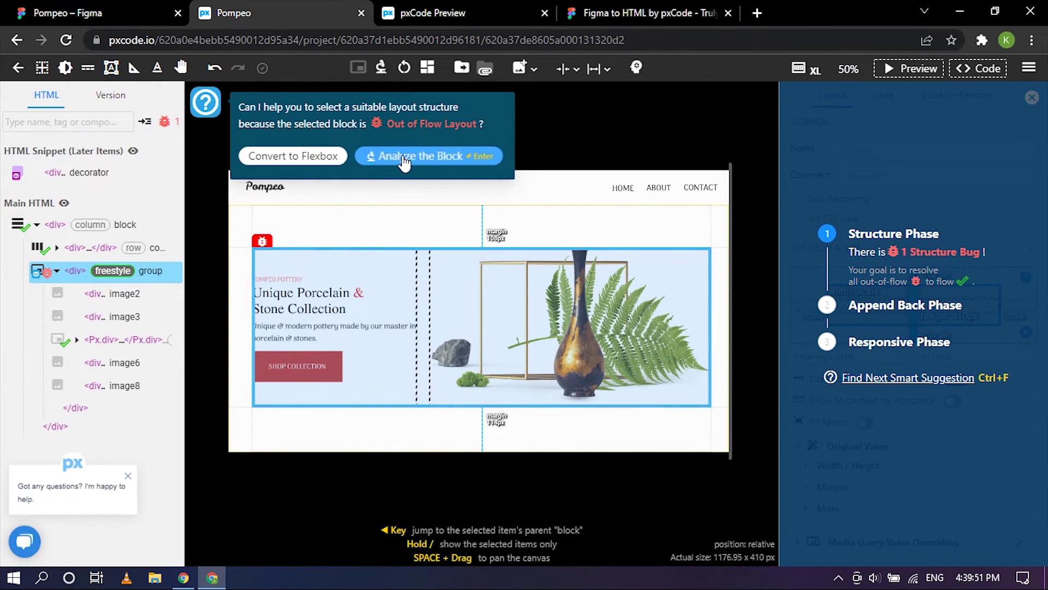
left_click(304, 159)
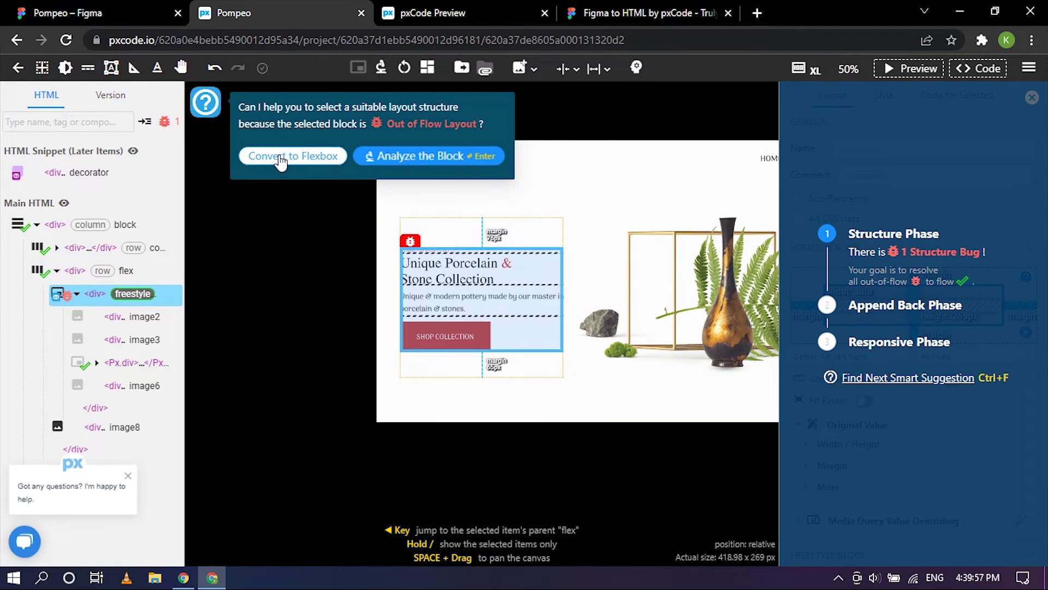
left_click(279, 157)
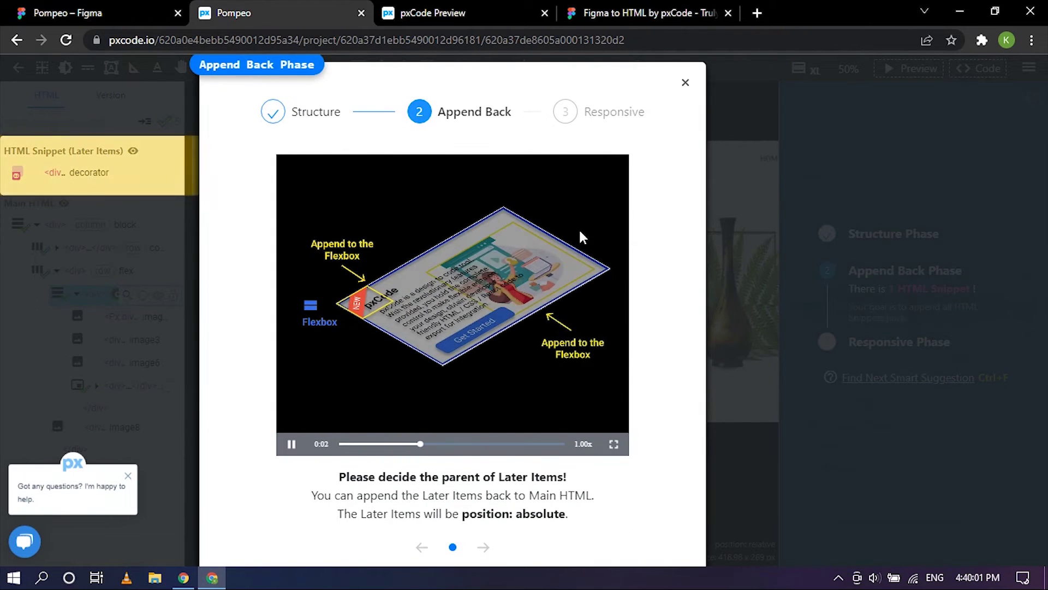
Step: Append the decorator snippet back under the column block in the tree
left_click(684, 84)
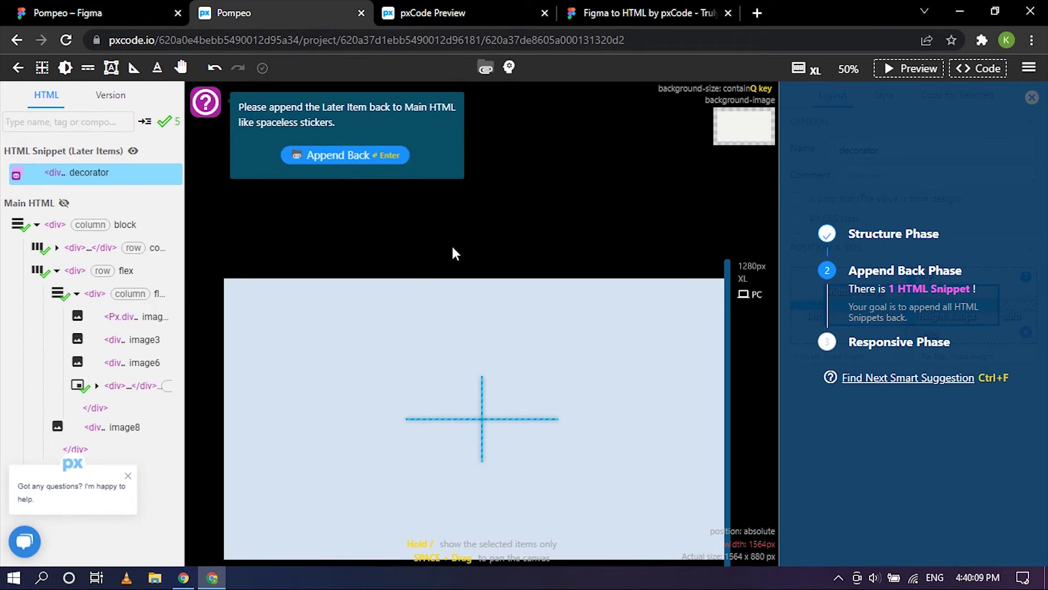
left_click(361, 158)
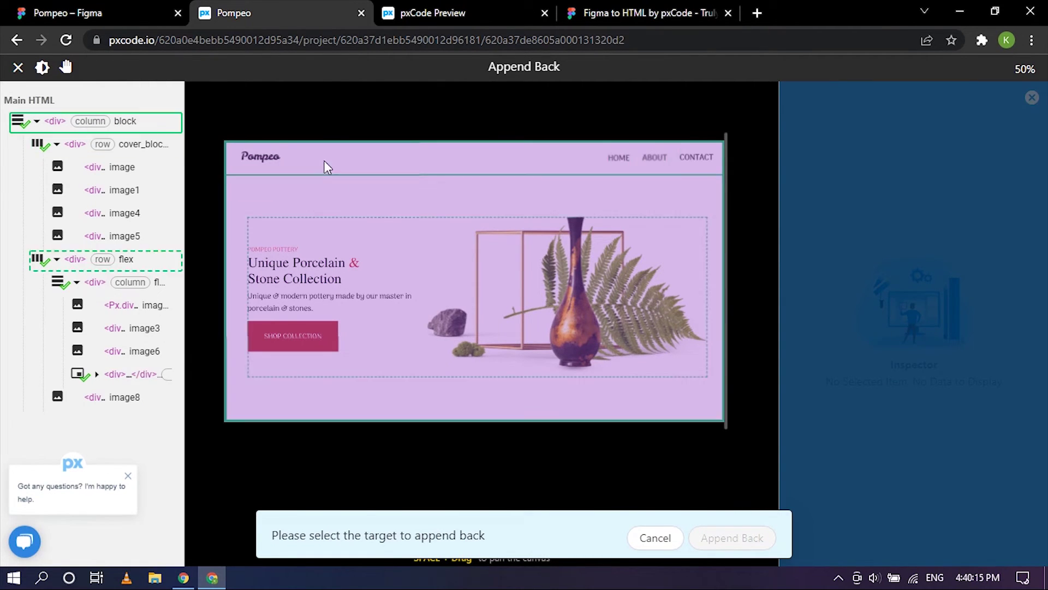
left_click(92, 122)
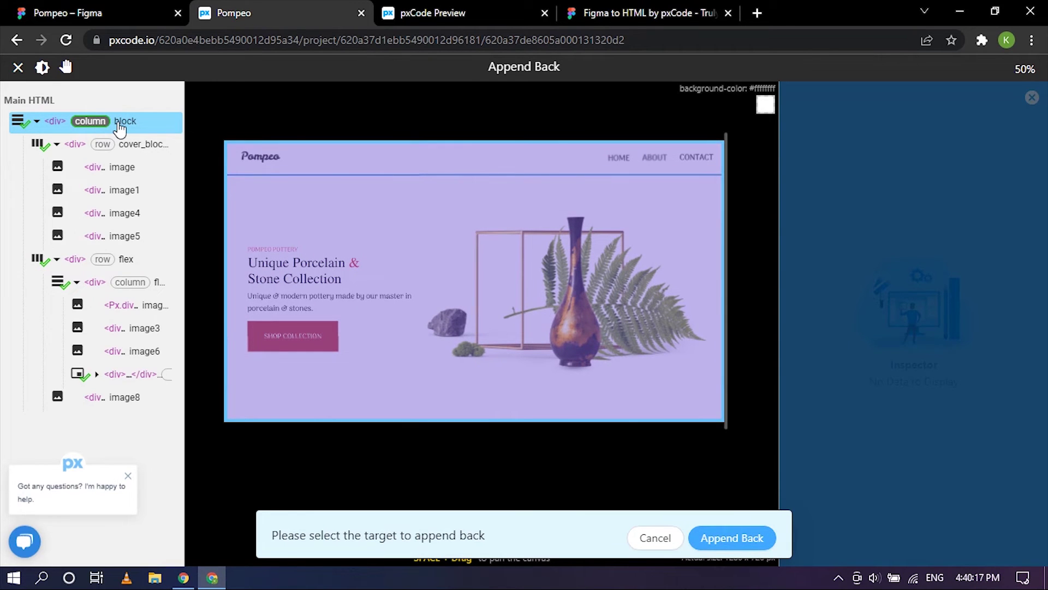
left_click(738, 538)
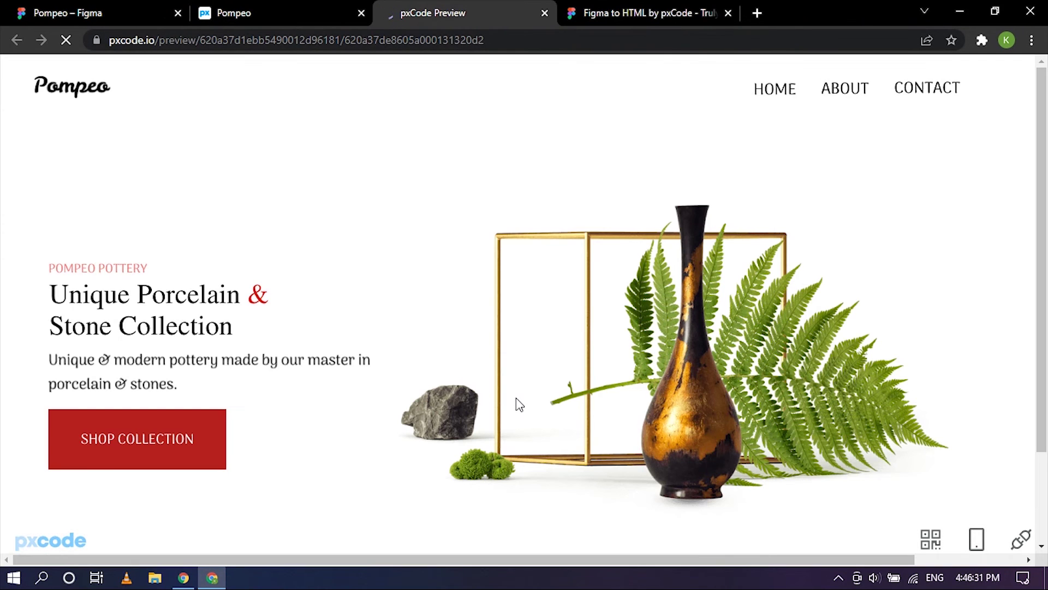
Step: View the full-size Pompeo preview, scroll through it, and return to the editor
left_click(284, 12)
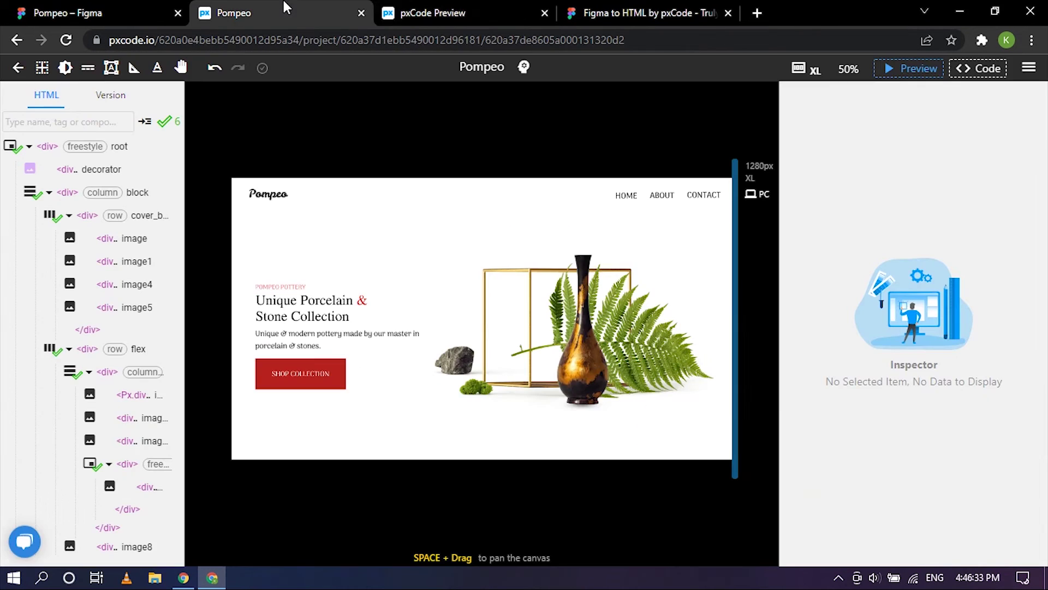
left_click(462, 8)
scroll(579, 282, "down", 1)
scroll(579, 282, "up", 1)
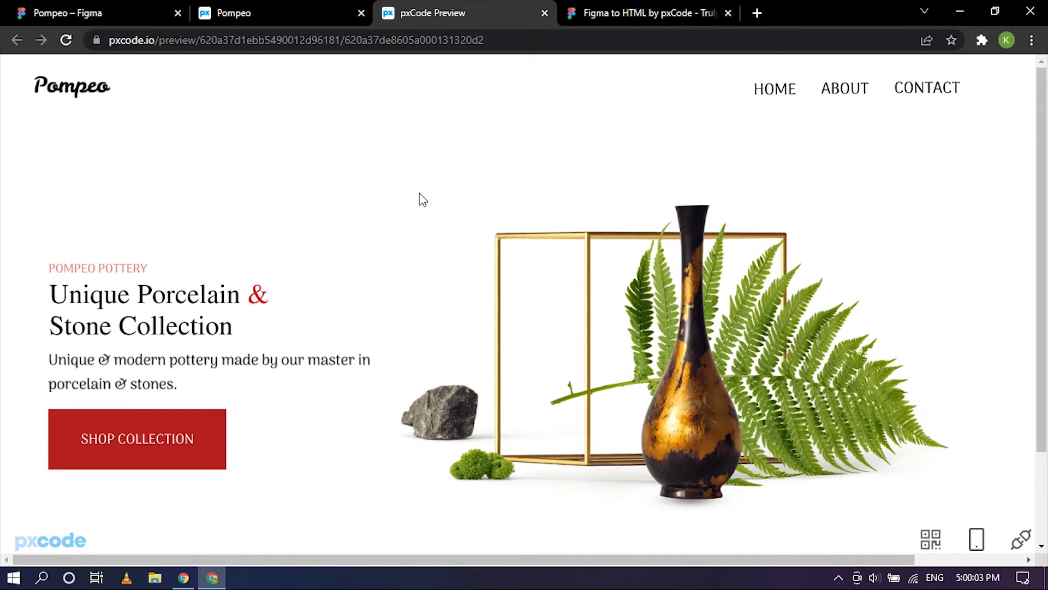
left_click(240, 8)
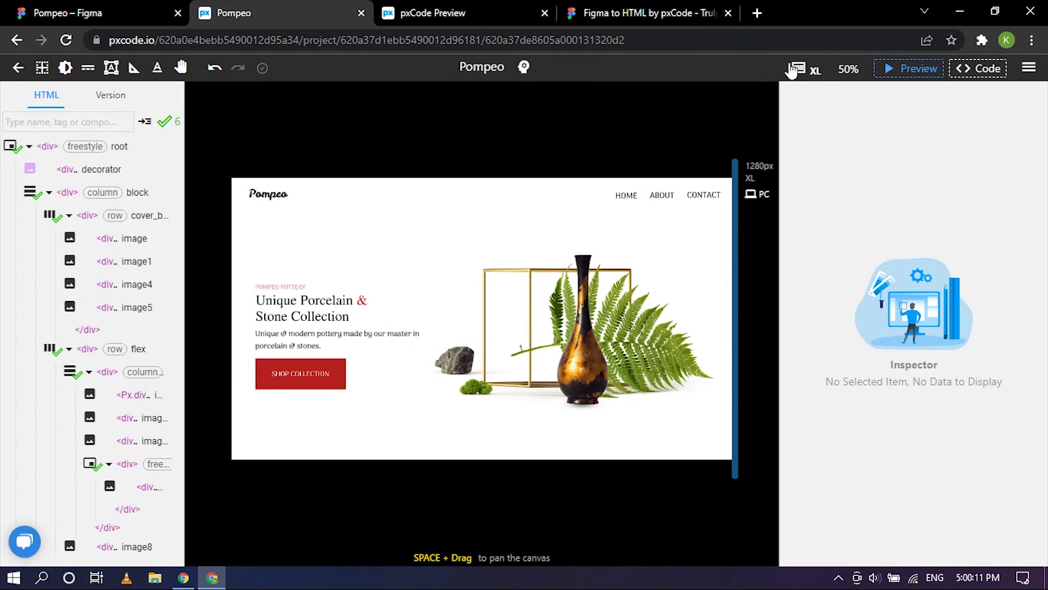
left_click(437, 12)
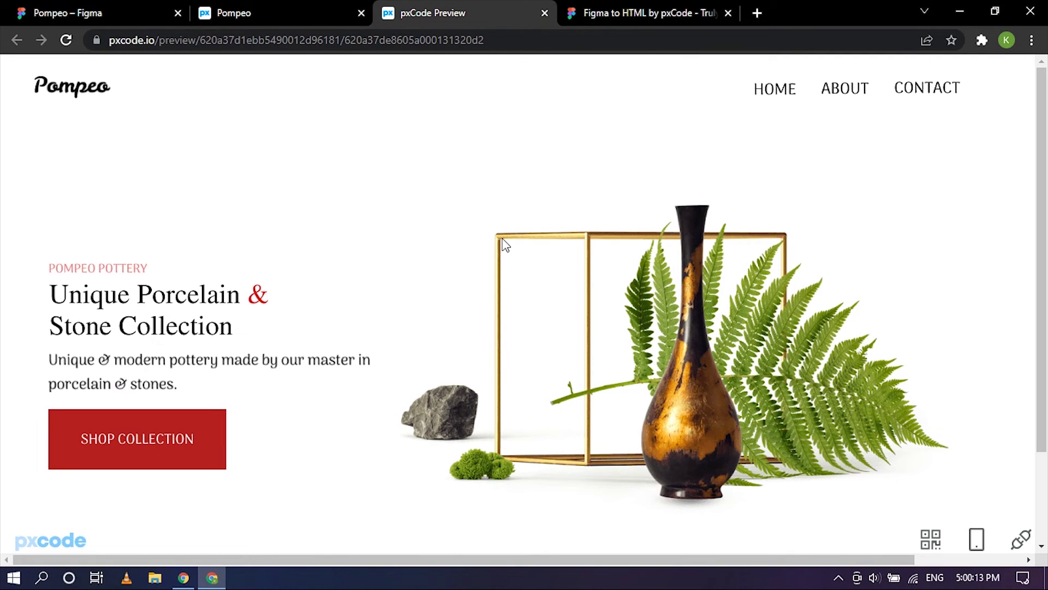
left_click(126, 12)
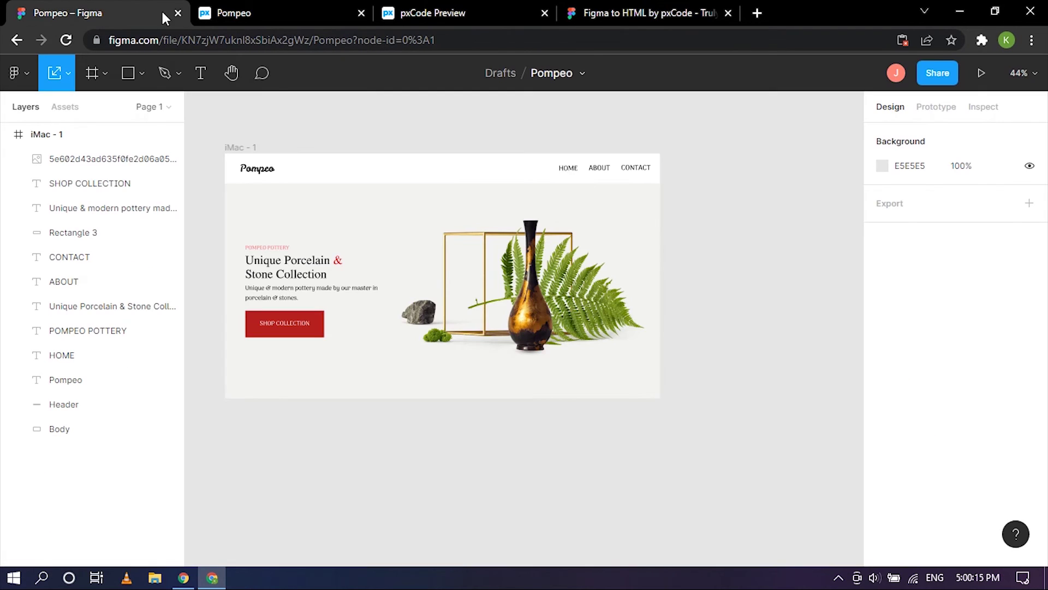
left_click(445, 7)
left_click(607, 8)
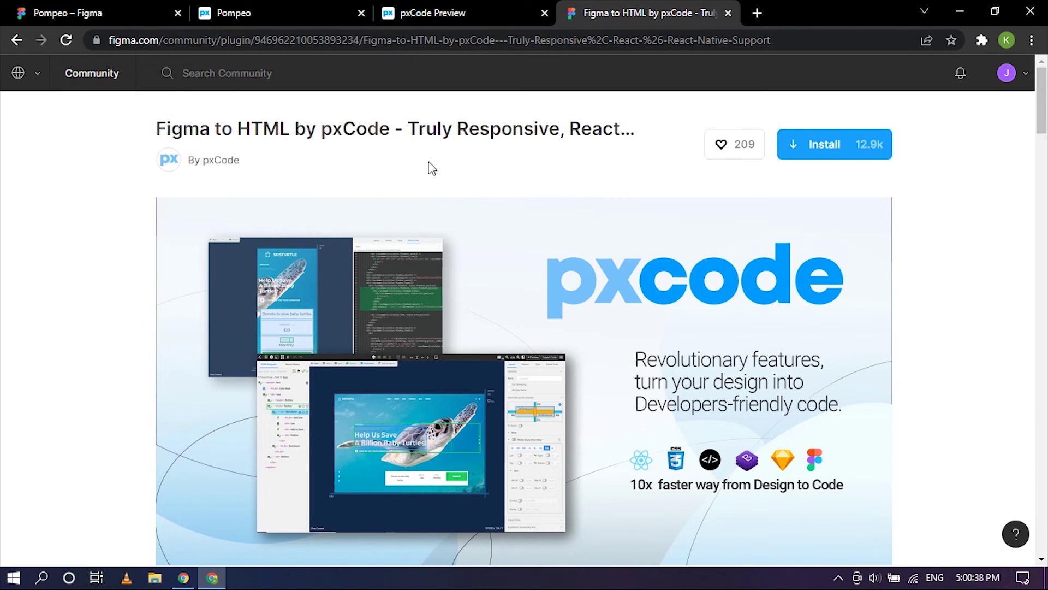
left_click(234, 11)
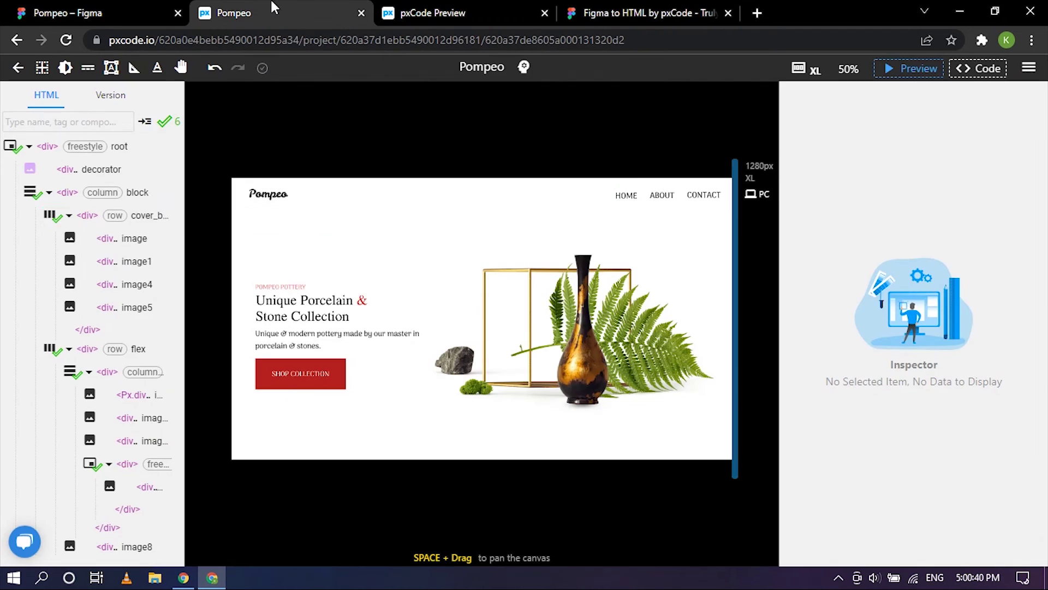
left_click(479, 6)
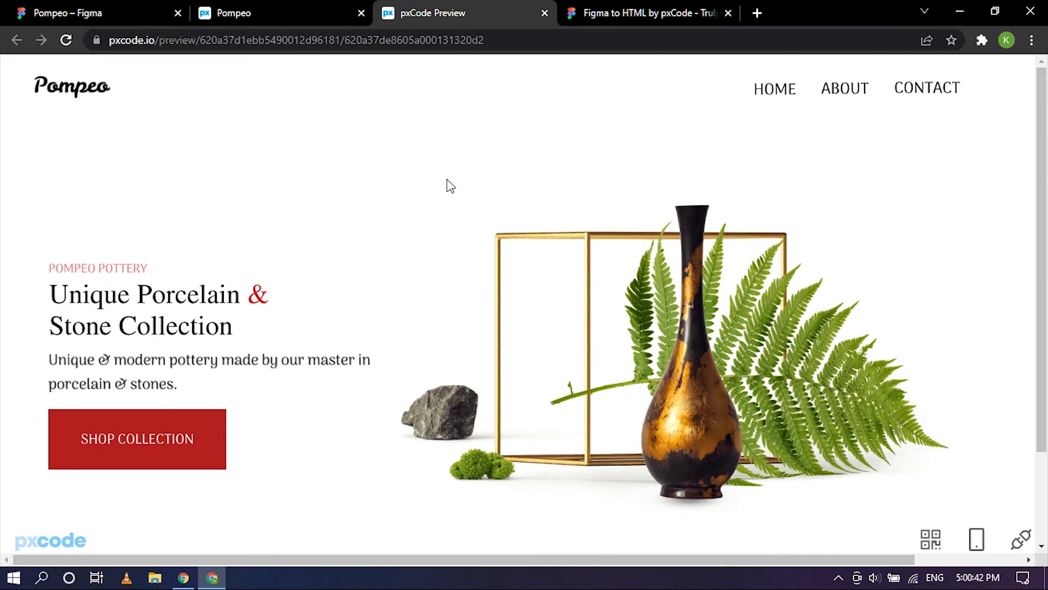
left_click(134, 7)
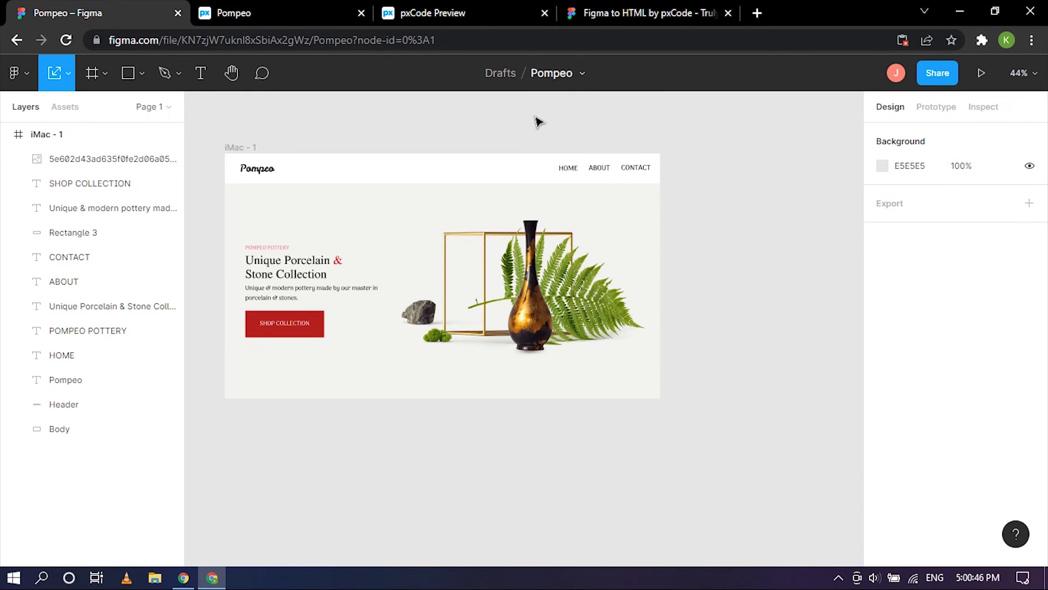
left_click(647, 7)
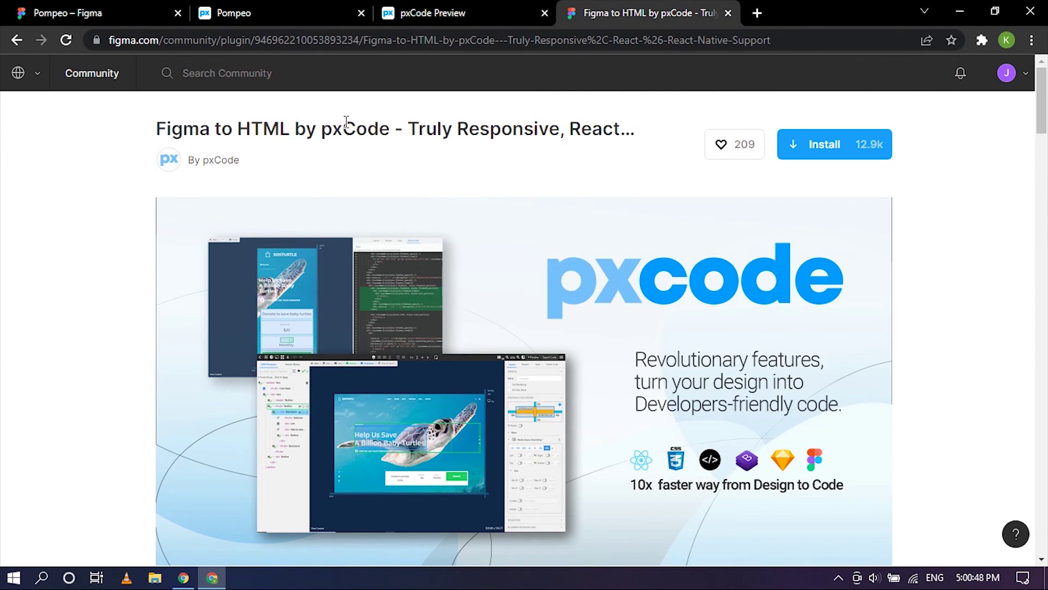
left_click(421, 8)
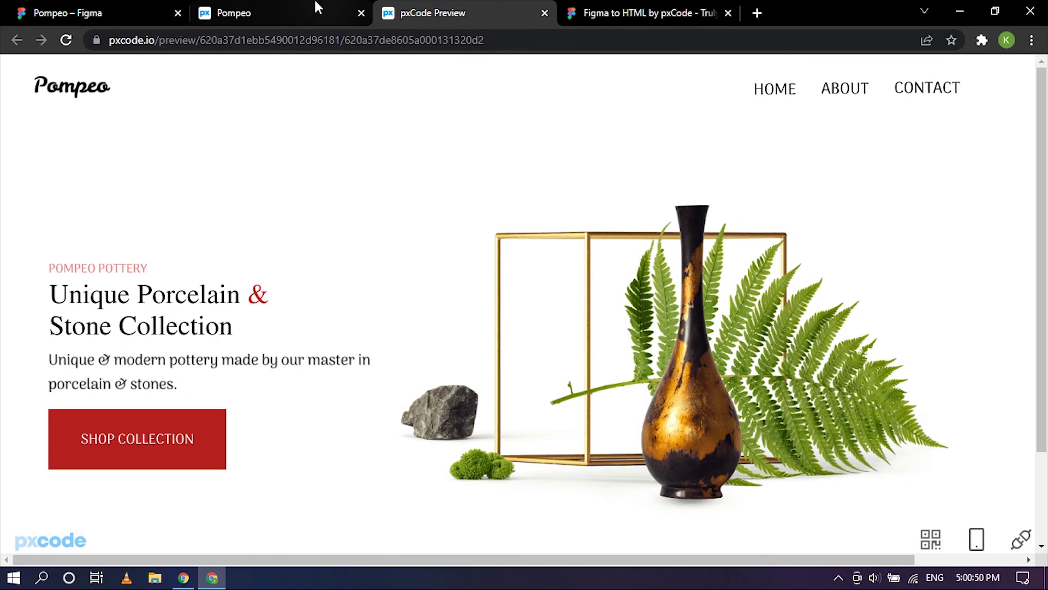
left_click(298, 9)
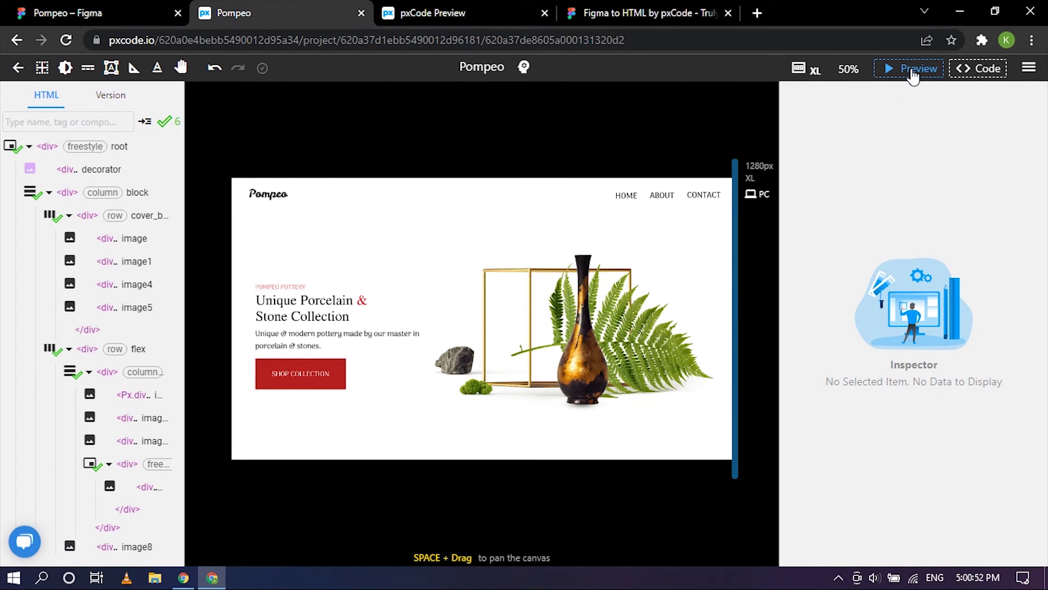
Step: Show the generated React code for Pompeo and scroll through the component
left_click(977, 70)
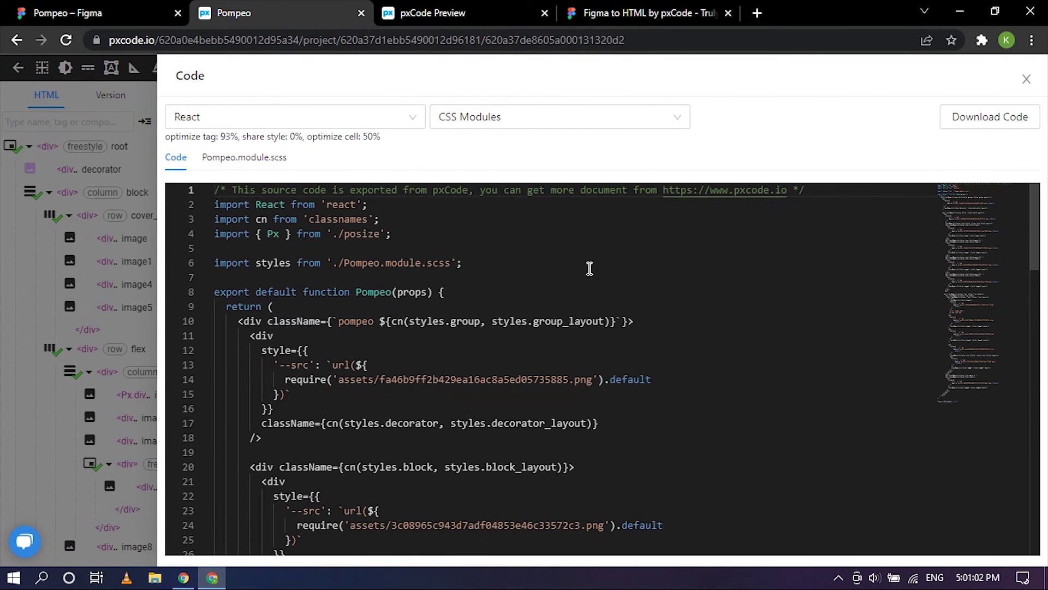
scroll(590, 268, "down", 15)
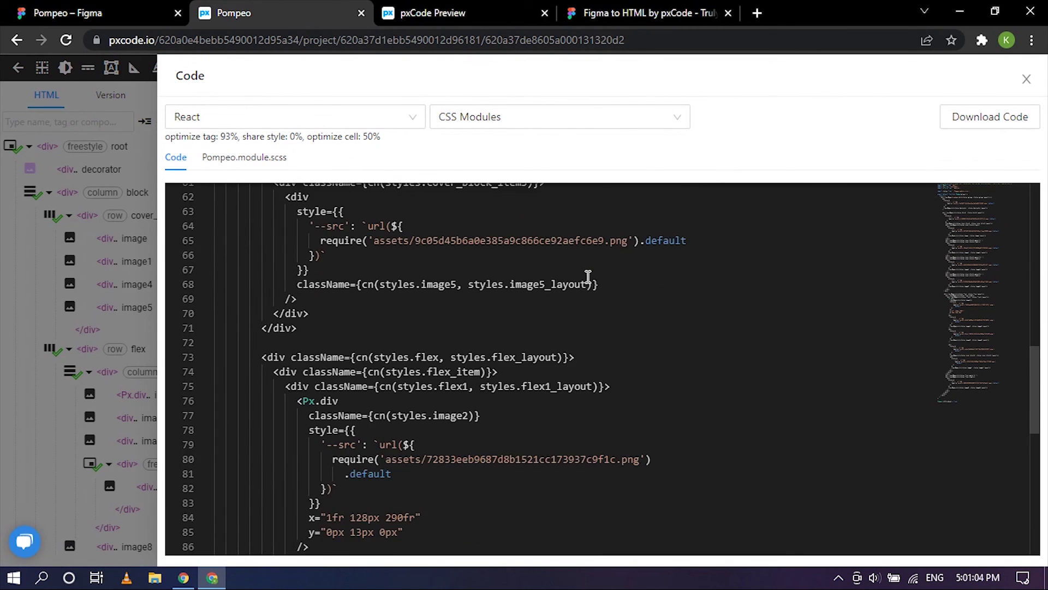
scroll(588, 276, "down", 15)
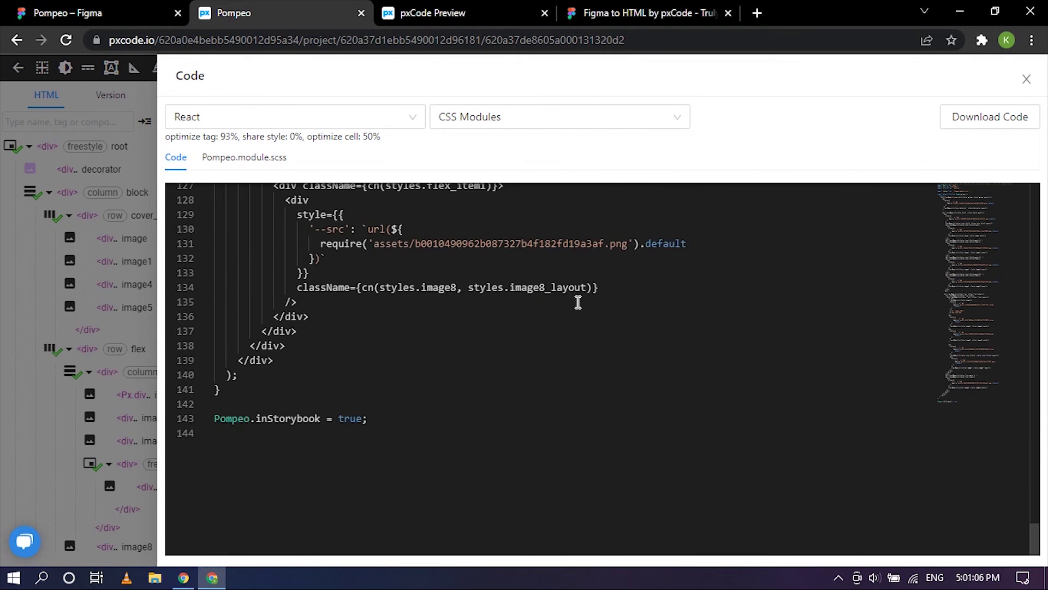
scroll(578, 302, "down", 1)
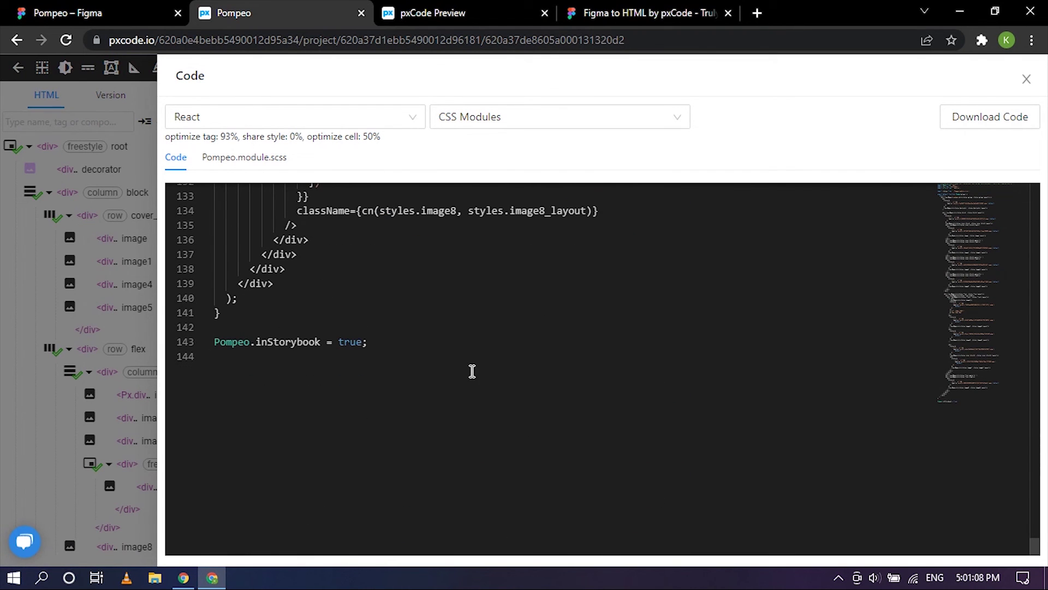
scroll(491, 373, "up", 15)
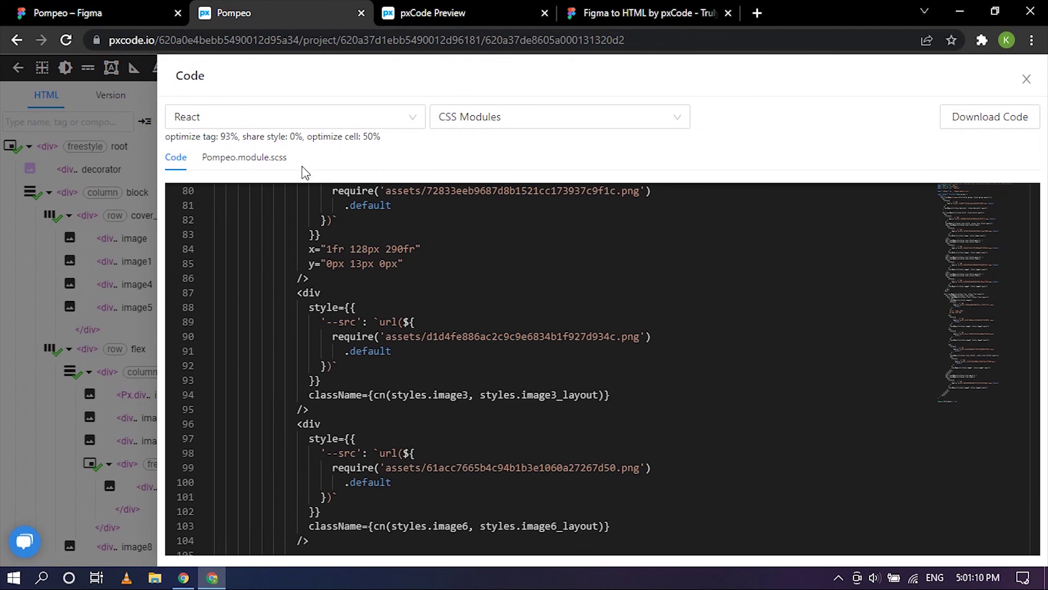
scroll(352, 312, "up", 1)
Step: Switch the code output to HTML, review it, and close the Code dialog
left_click(325, 129)
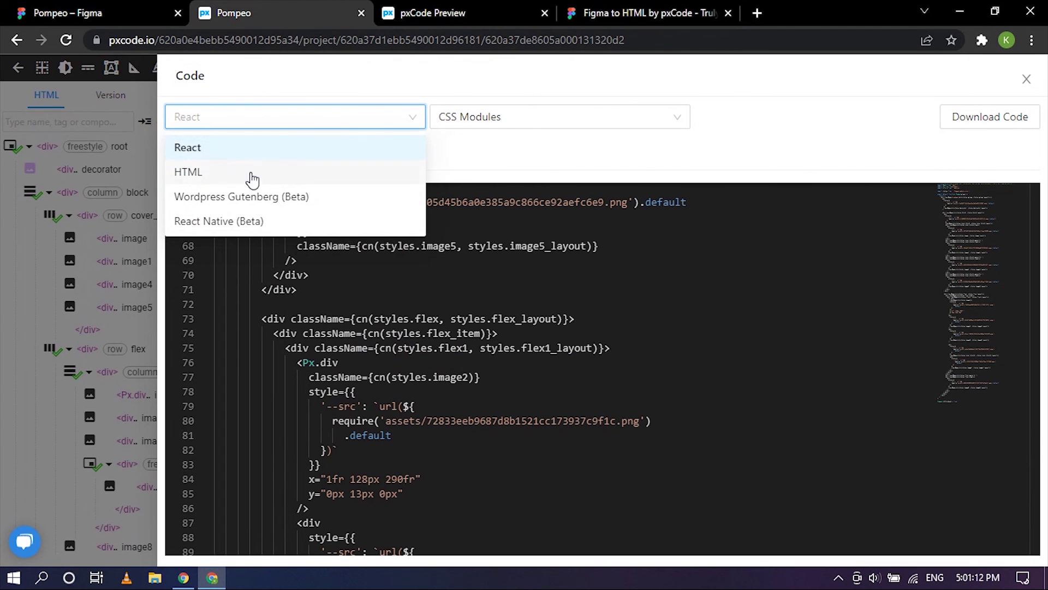
left_click(299, 179)
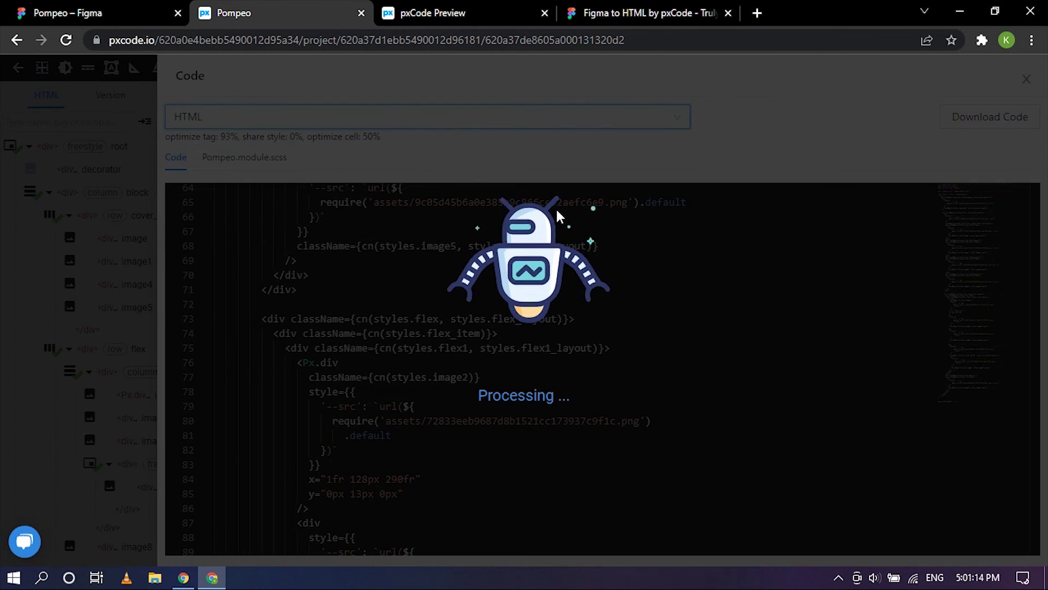
scroll(559, 342, "up", 8)
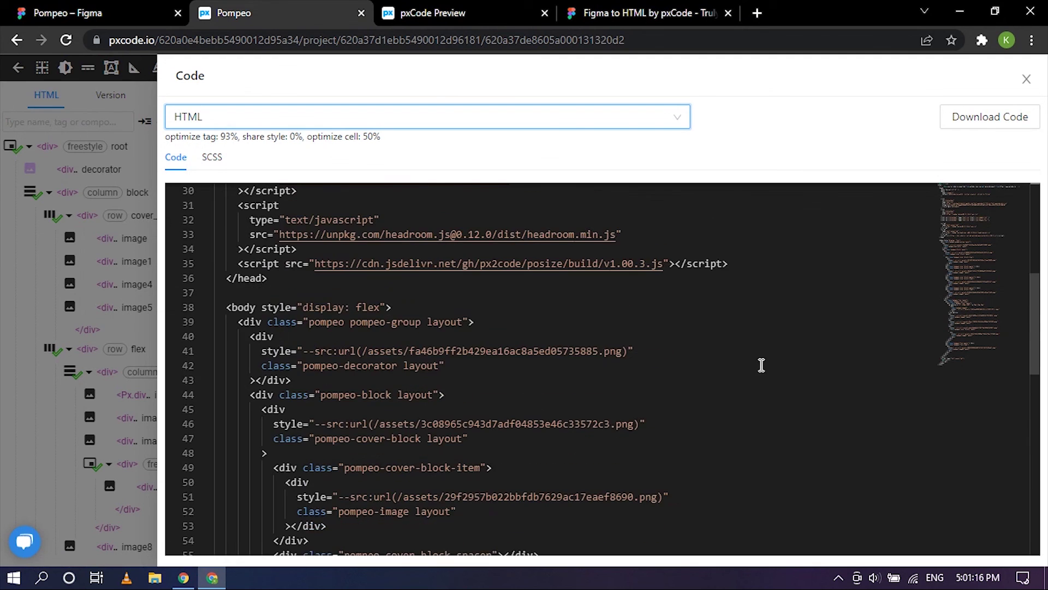
scroll(898, 342, "down", 4)
scroll(974, 349, "down", 12)
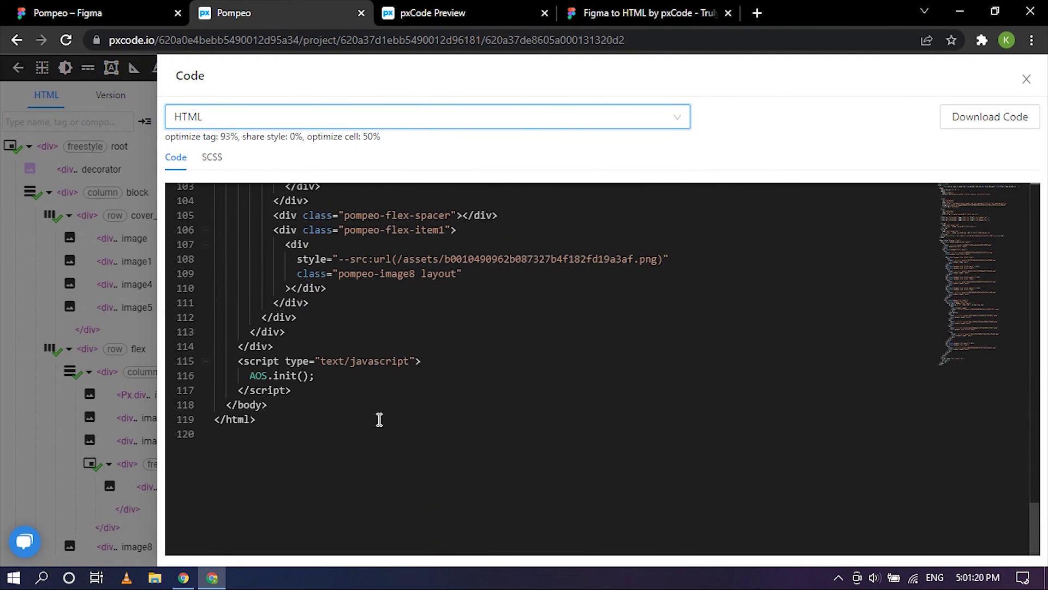
scroll(956, 306, "up", 3)
left_click_drag(1005, 334, 992, 195)
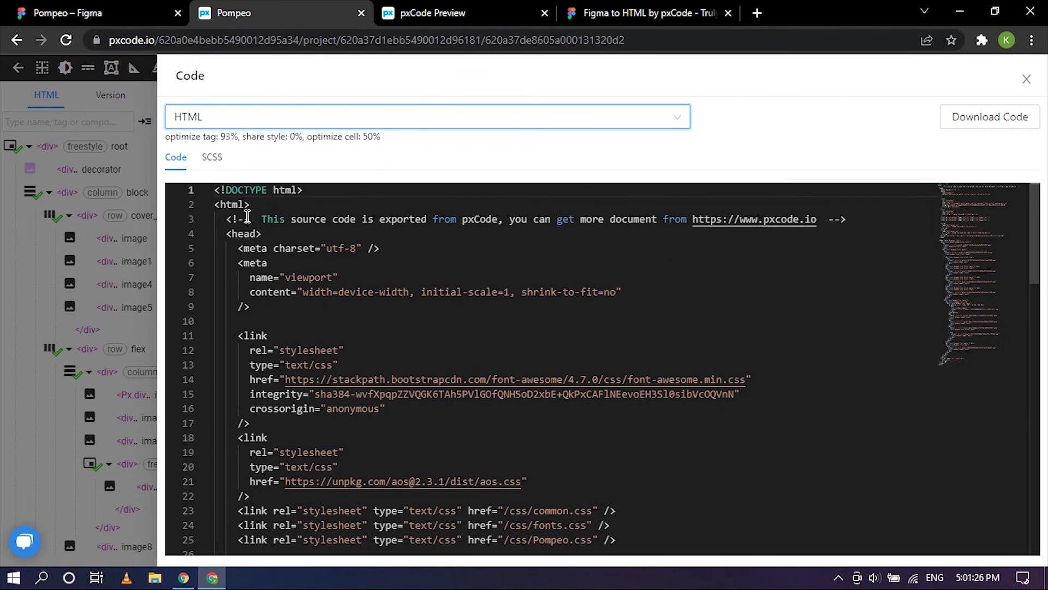
left_click(1026, 79)
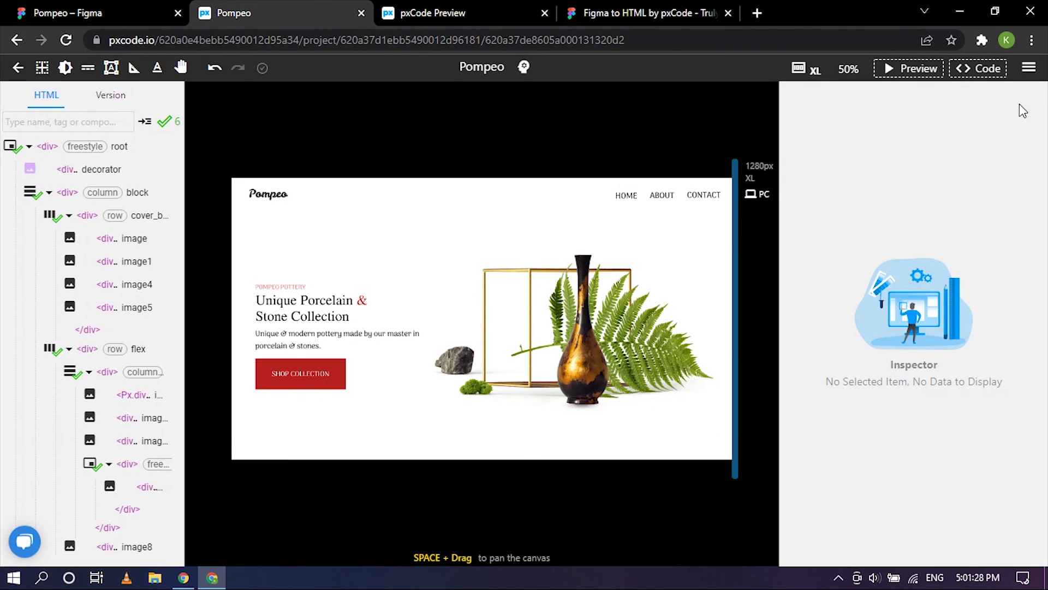